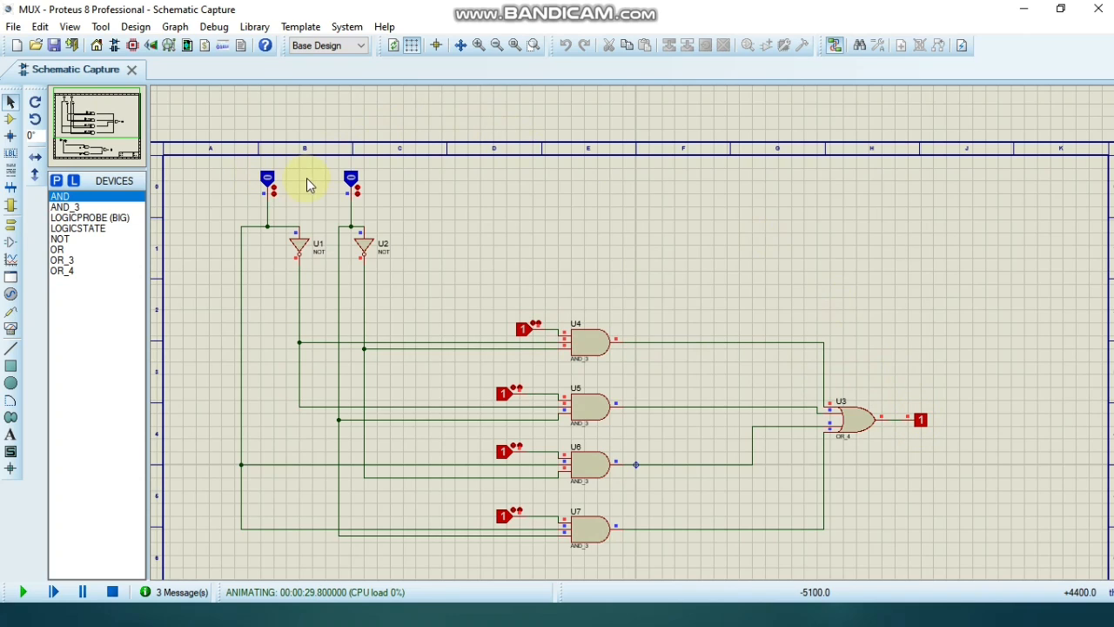
# Test the running 4-to-1 multiplexer simulation with the two select inputs set to 01, 10 and 11
pyautogui.click(353, 179)
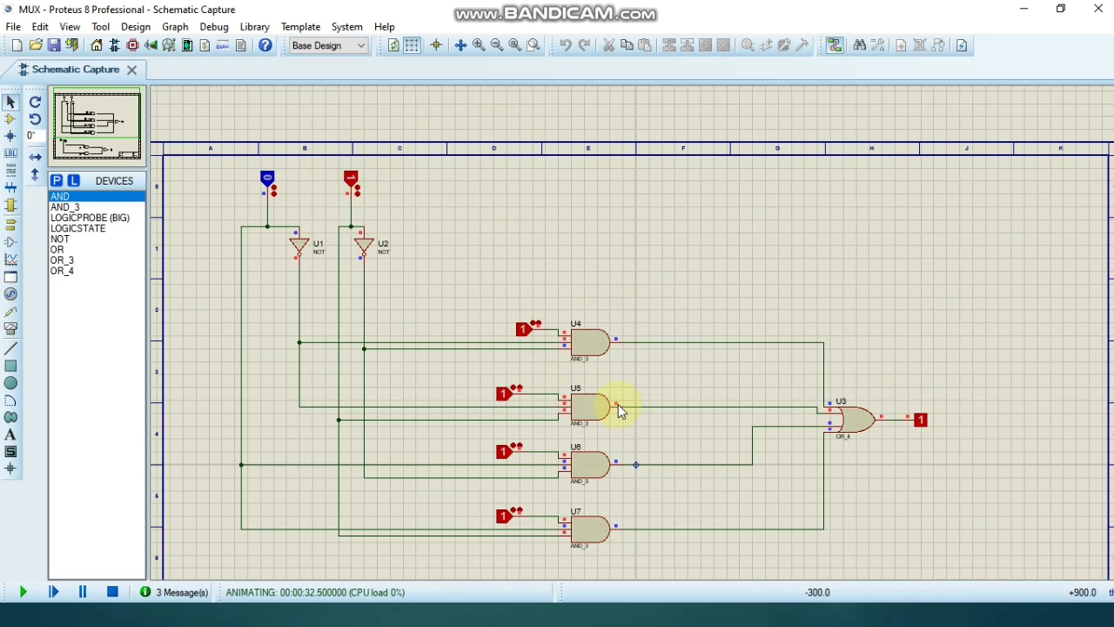
pyautogui.click(268, 179)
pyautogui.click(352, 179)
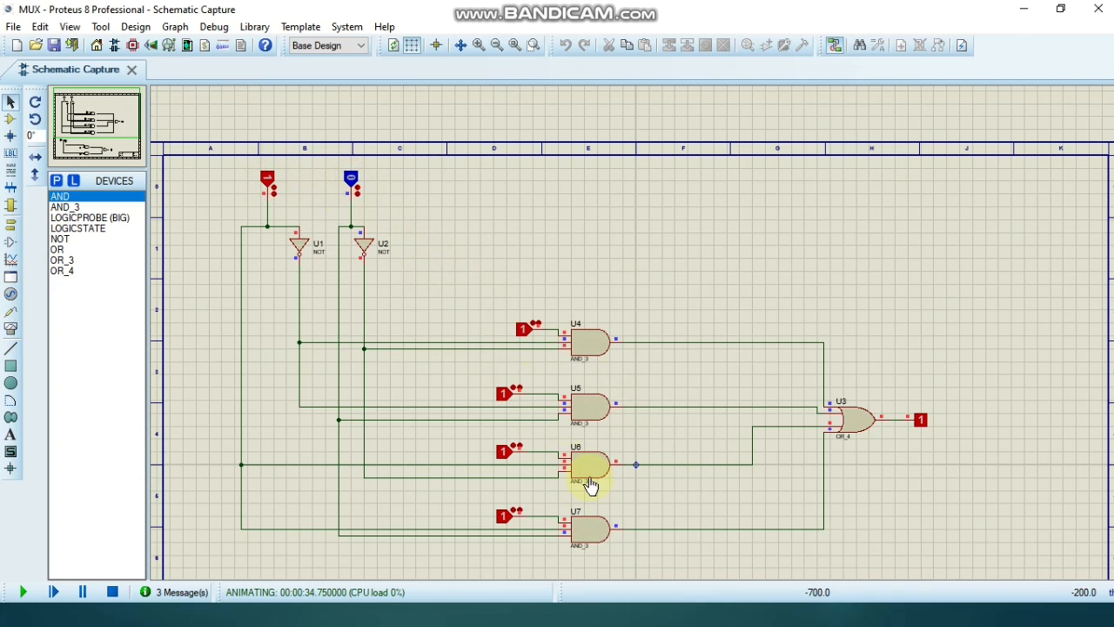
pyautogui.click(353, 179)
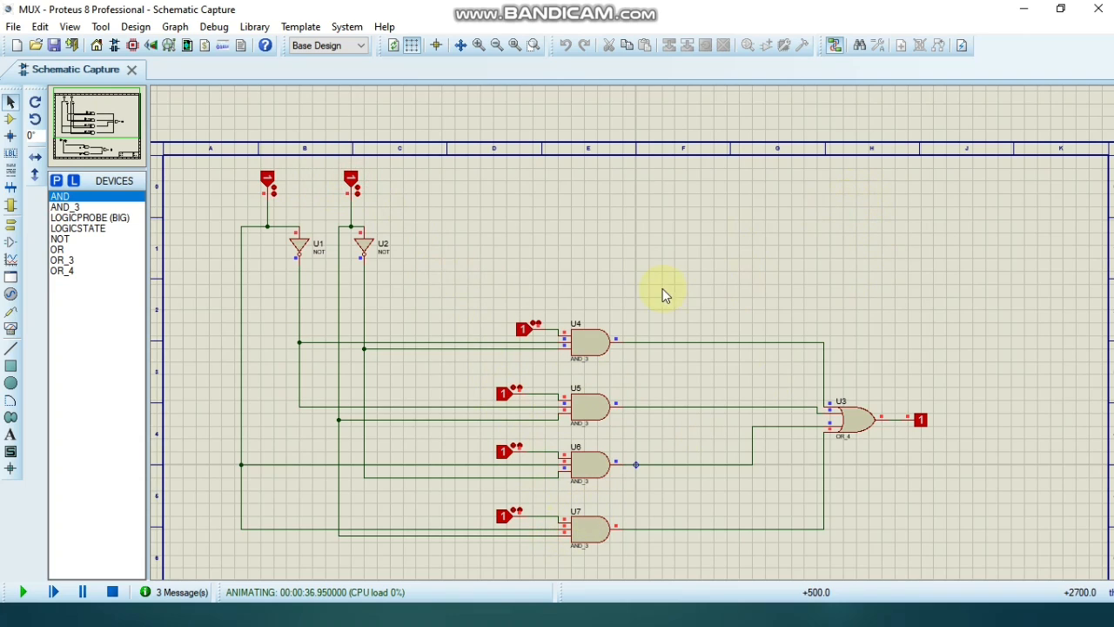
# Minimize the multiplexer schematic and switch to Quartus II
pyautogui.click(1036, 9)
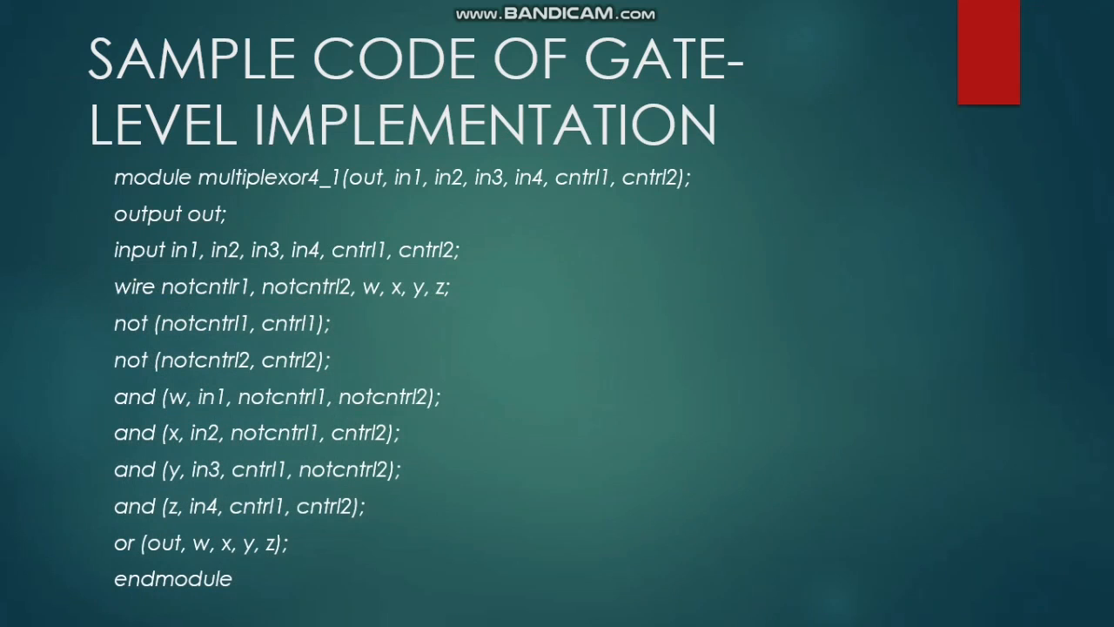
pyautogui.hotkey('alt', 'Tab')
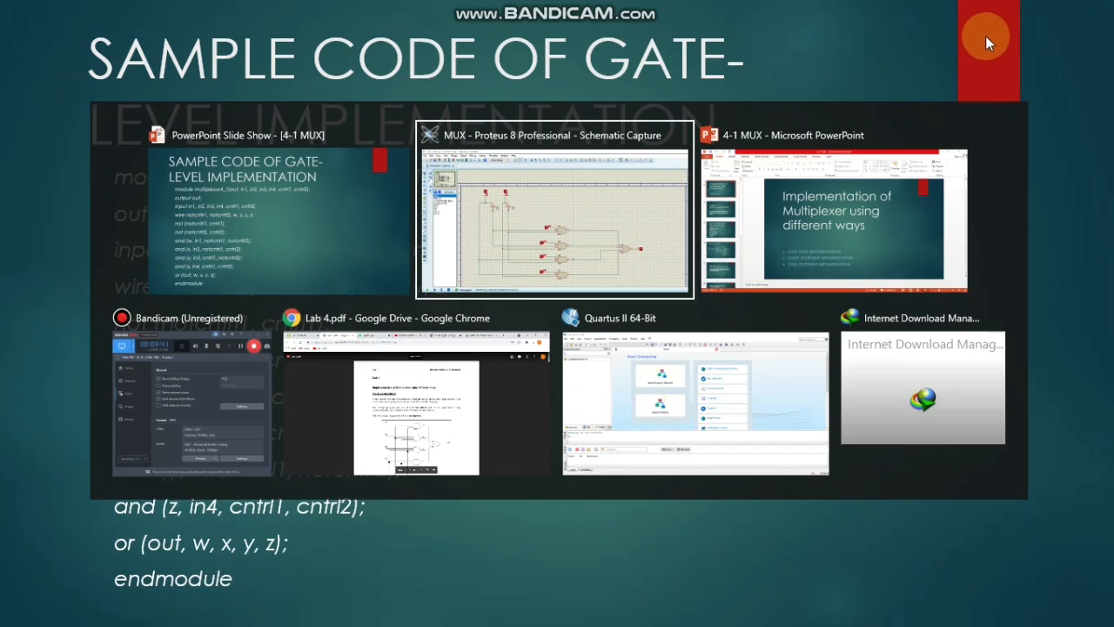
pyautogui.hotkey('alt', 'Tab')
pyautogui.hotkey('alt', 'Tab')
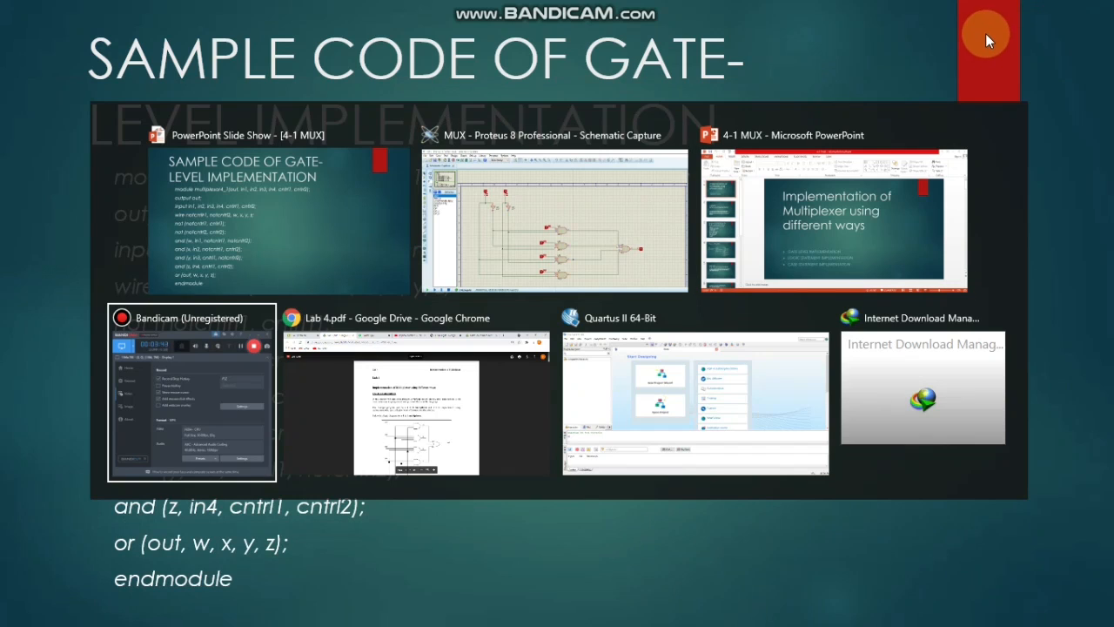
pyautogui.hotkey('alt', 'Tab')
pyautogui.hotkey('alt', 'Tab')
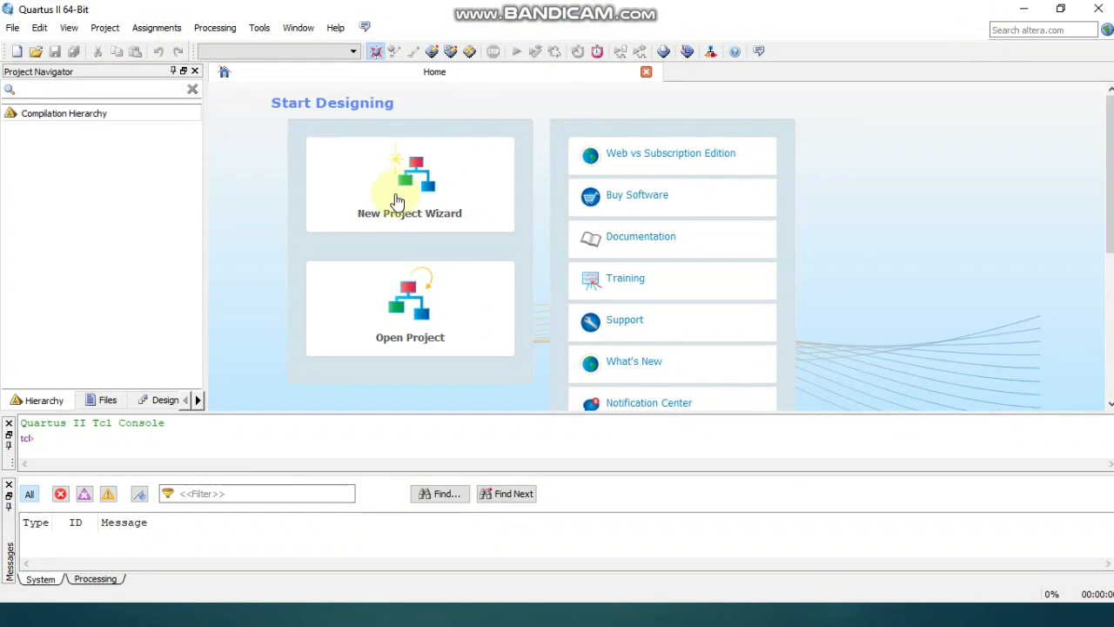
# Start a new project and set its working directory to the lab6 folder on the Desktop
pyautogui.click(392, 186)
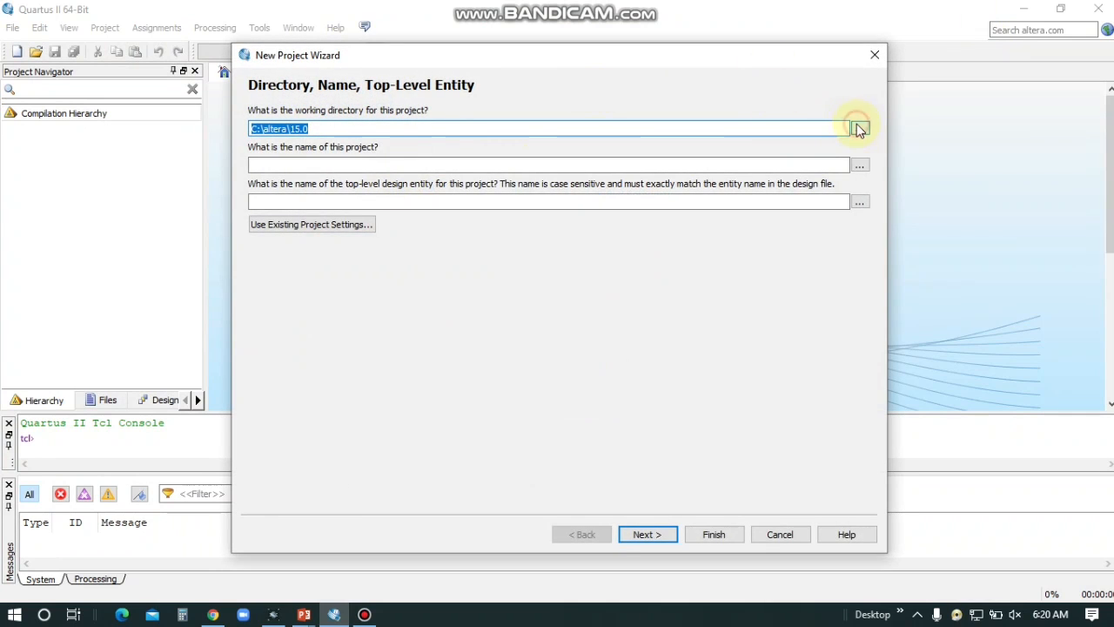
pyautogui.click(856, 124)
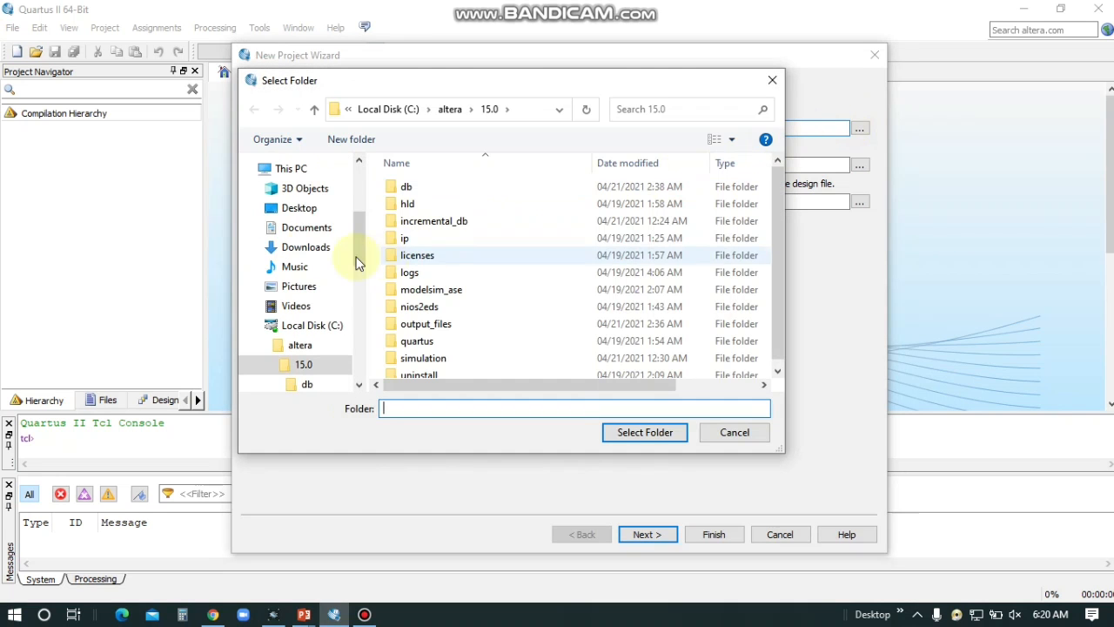
pyautogui.click(299, 217)
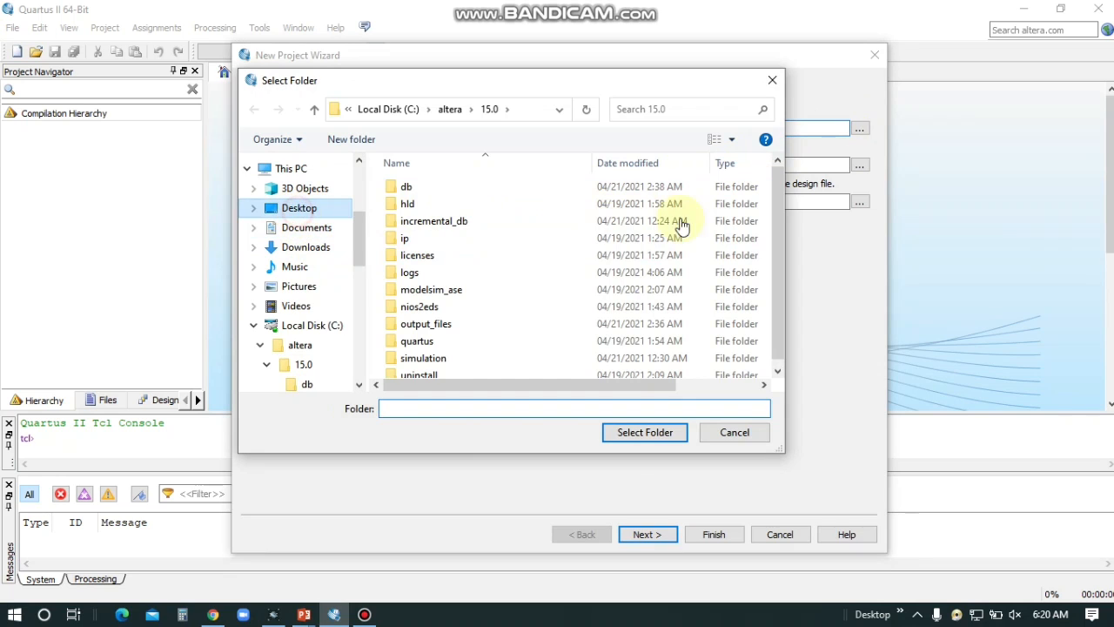
pyautogui.click(647, 247)
pyautogui.click(644, 433)
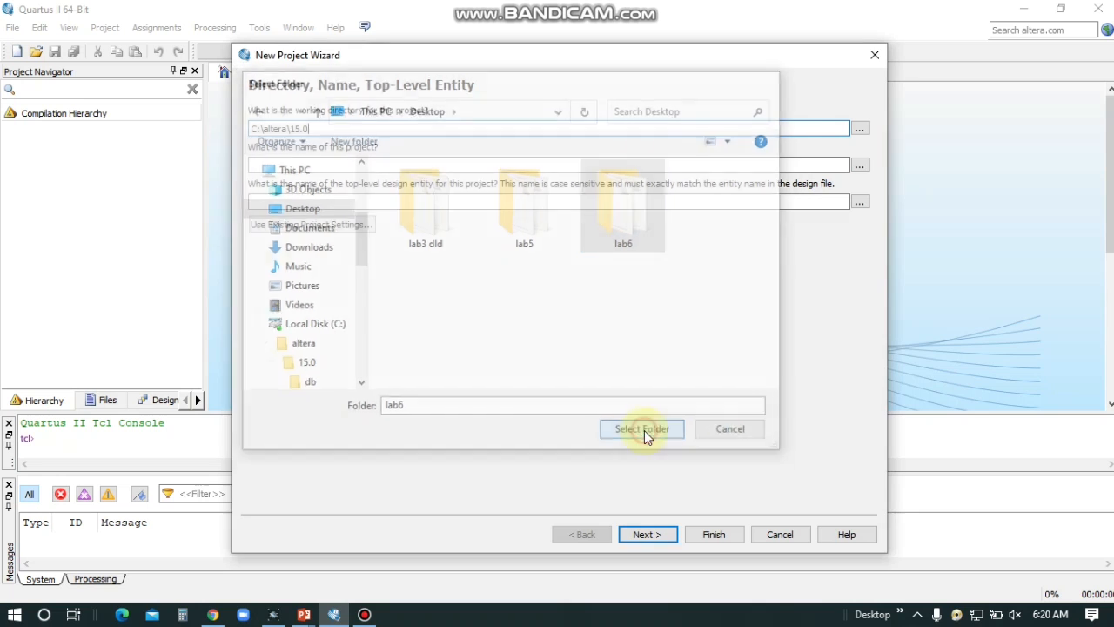
# Name the project and its top-level entity method1, keeping the chosen lab6 directory
pyautogui.click(545, 167)
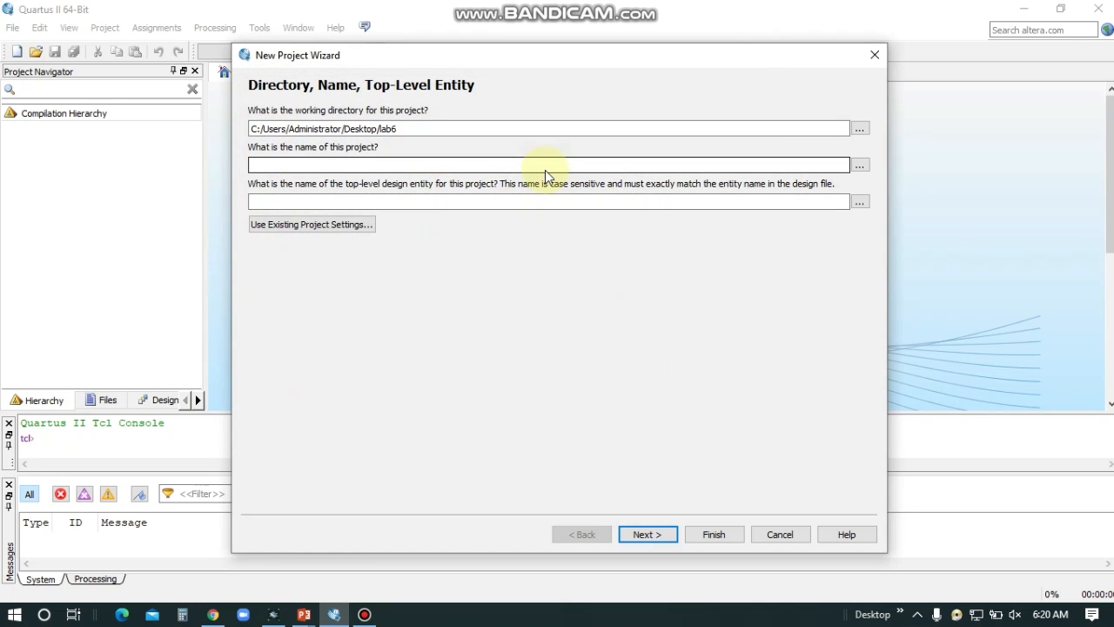
pyautogui.write('method1')
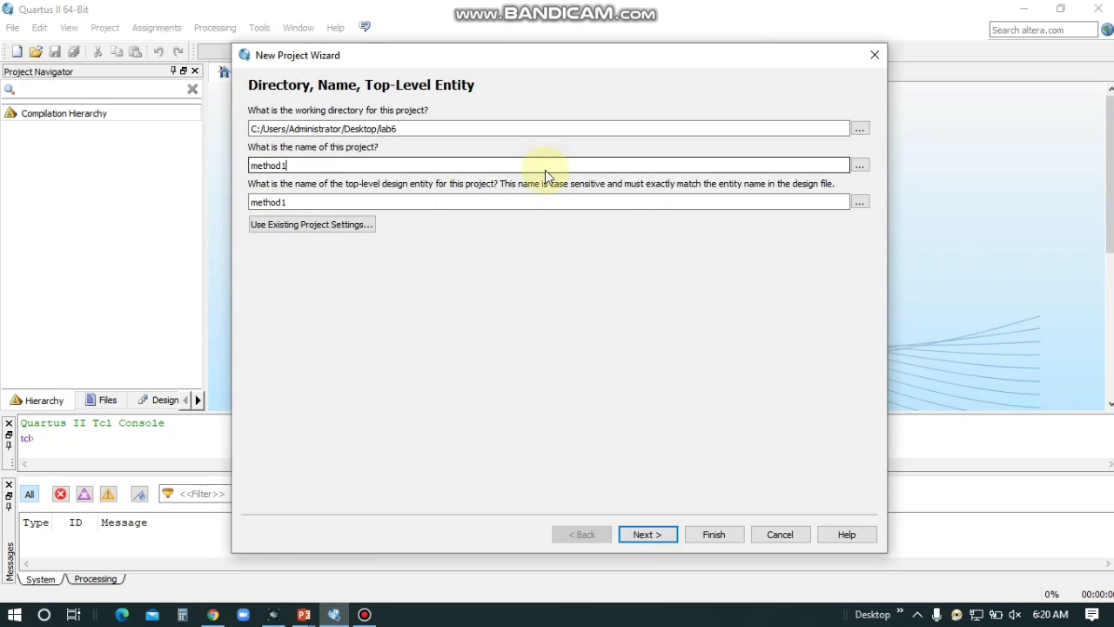
pyautogui.click(654, 526)
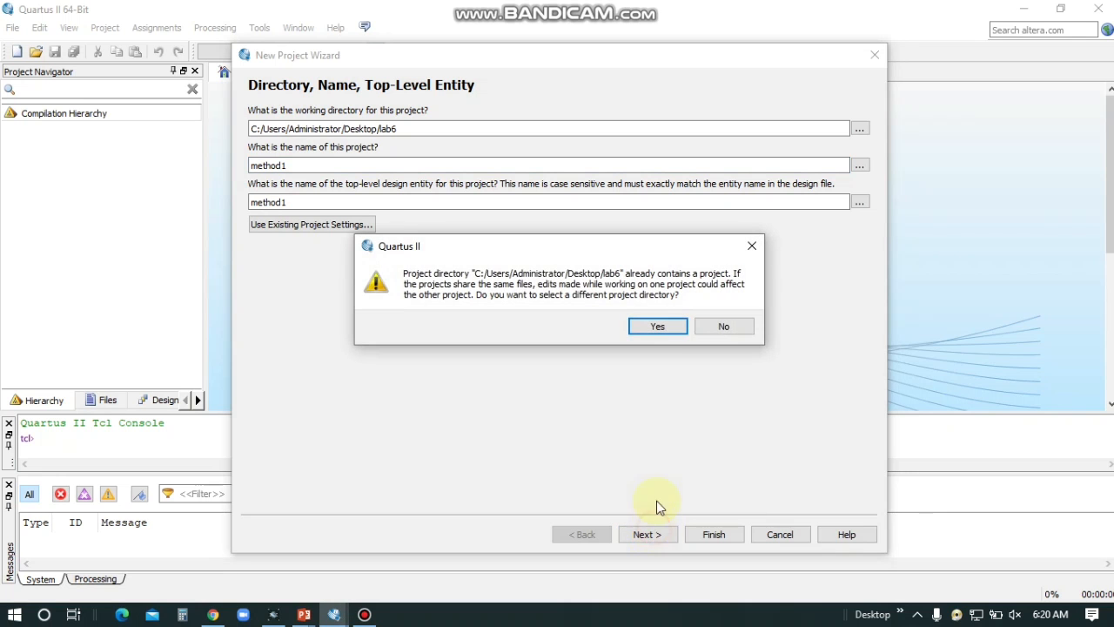
pyautogui.click(703, 331)
# Keep the default device settings, set the simulation format to Verilog HDL, and finish creating the project
pyautogui.click(665, 531)
pyautogui.click(664, 531)
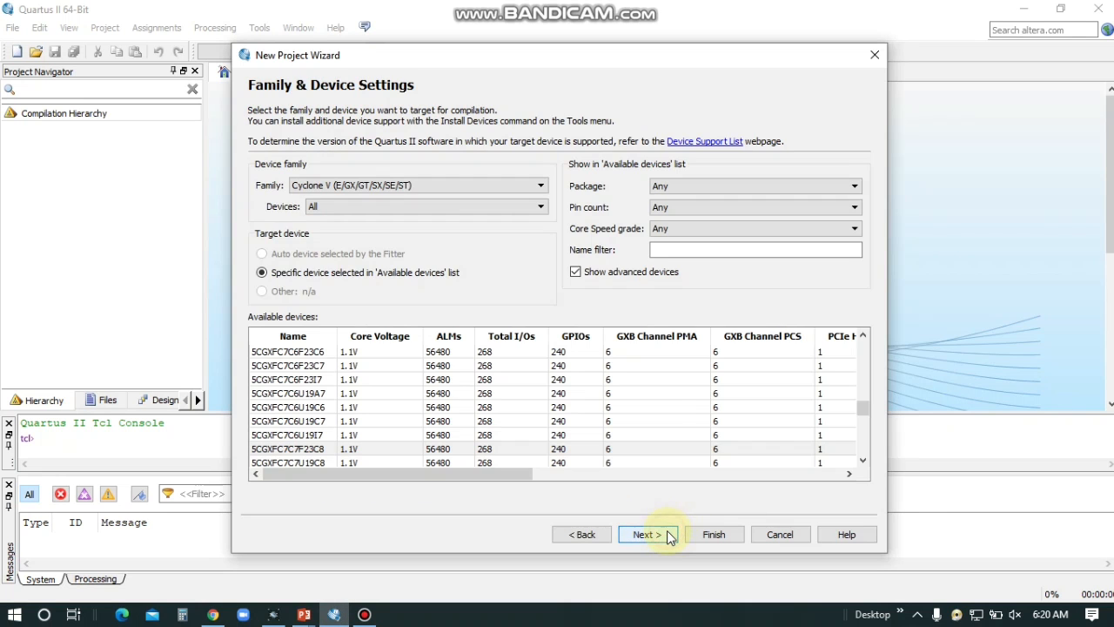
pyautogui.click(667, 531)
pyautogui.click(535, 188)
pyautogui.click(526, 214)
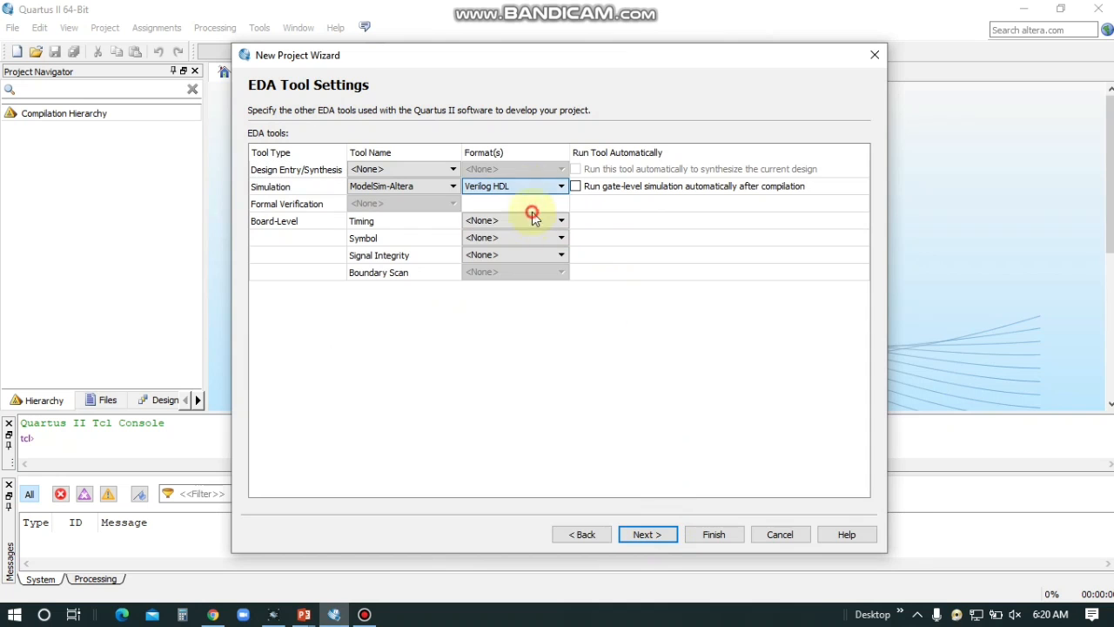
pyautogui.click(712, 534)
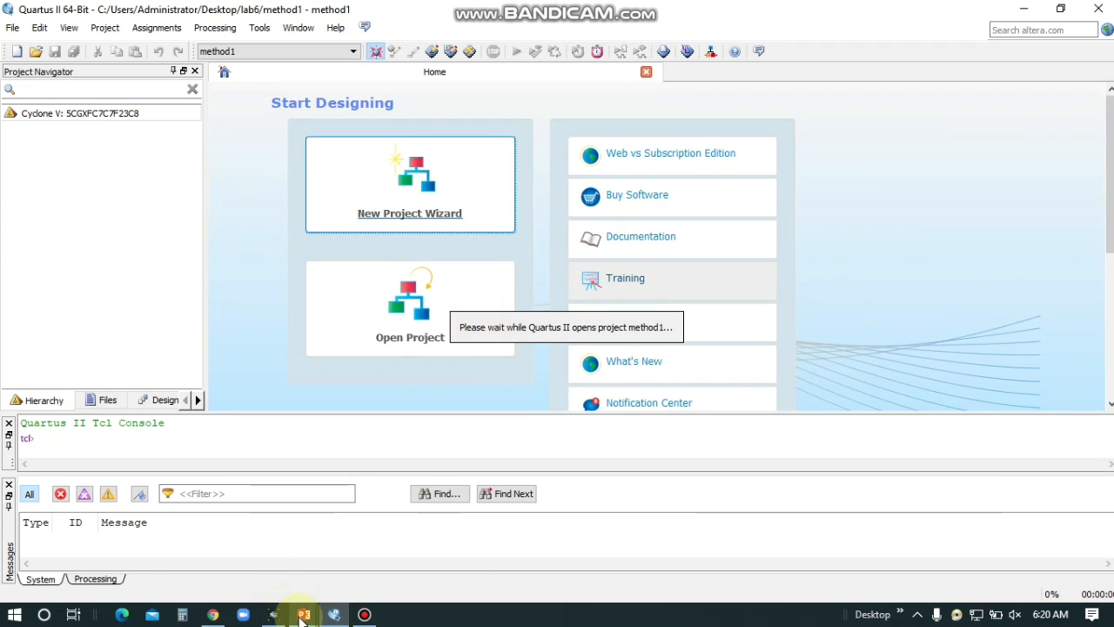
# Switch to the PowerPoint presentation and compare the gate-level sample code slide with the Proteus multiplexer schematic
pyautogui.moveTo(301, 615)
pyautogui.click(300, 565)
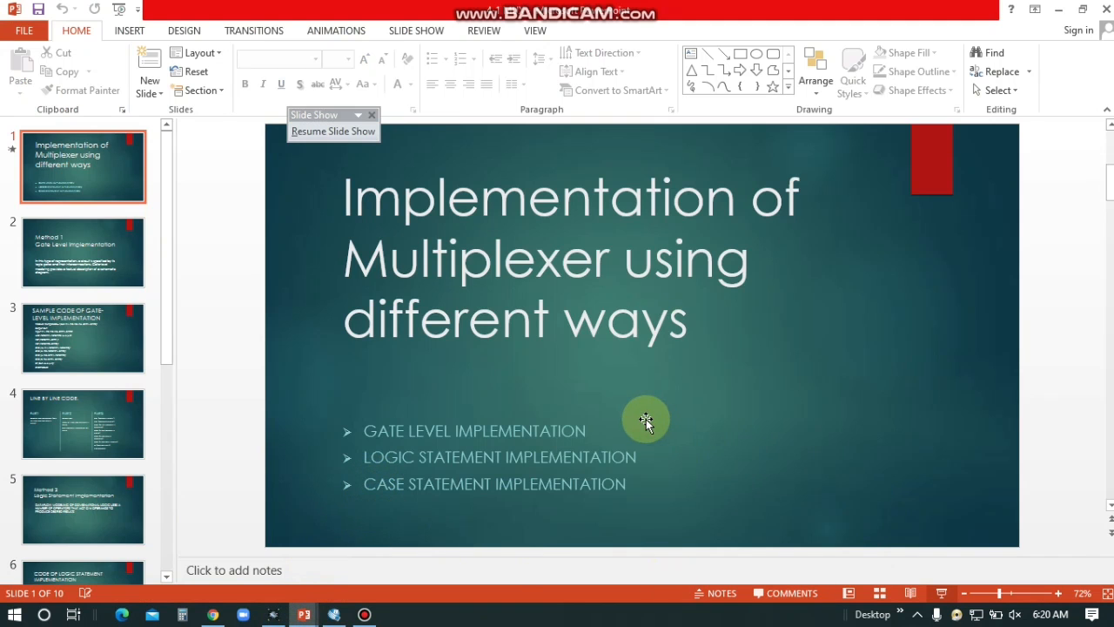
pyautogui.scroll(-2, 645, 423)
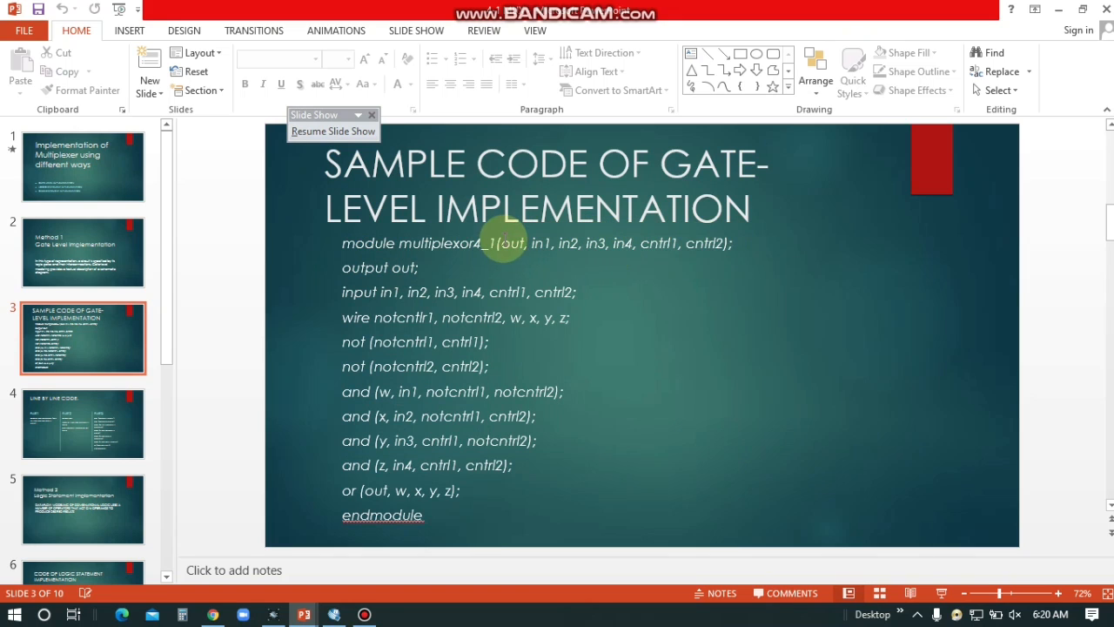
pyautogui.click(274, 614)
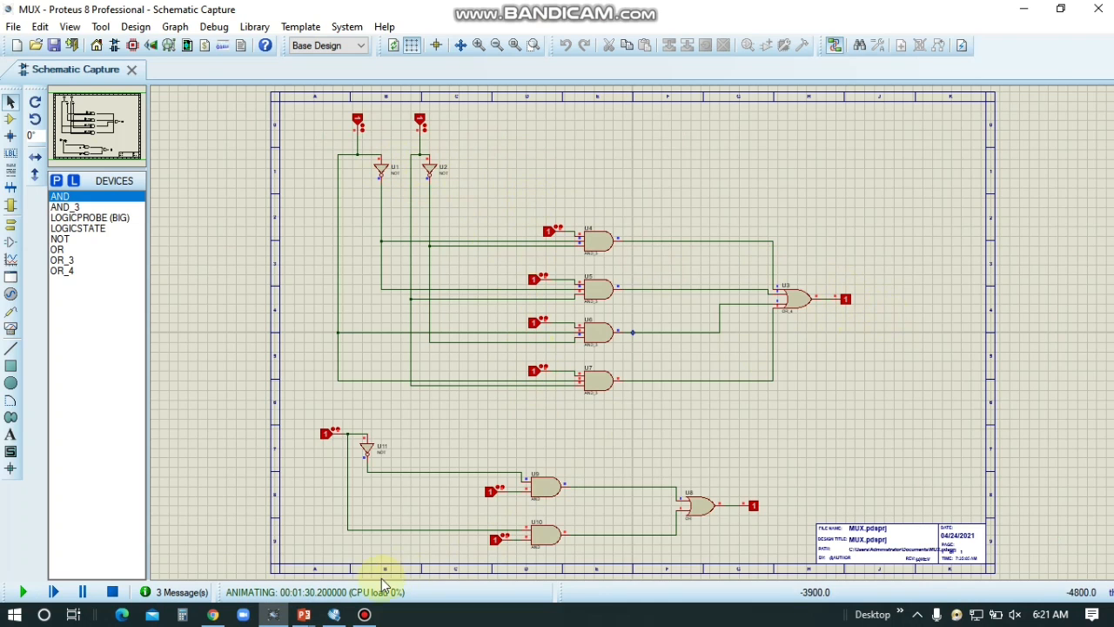
pyautogui.click(304, 614)
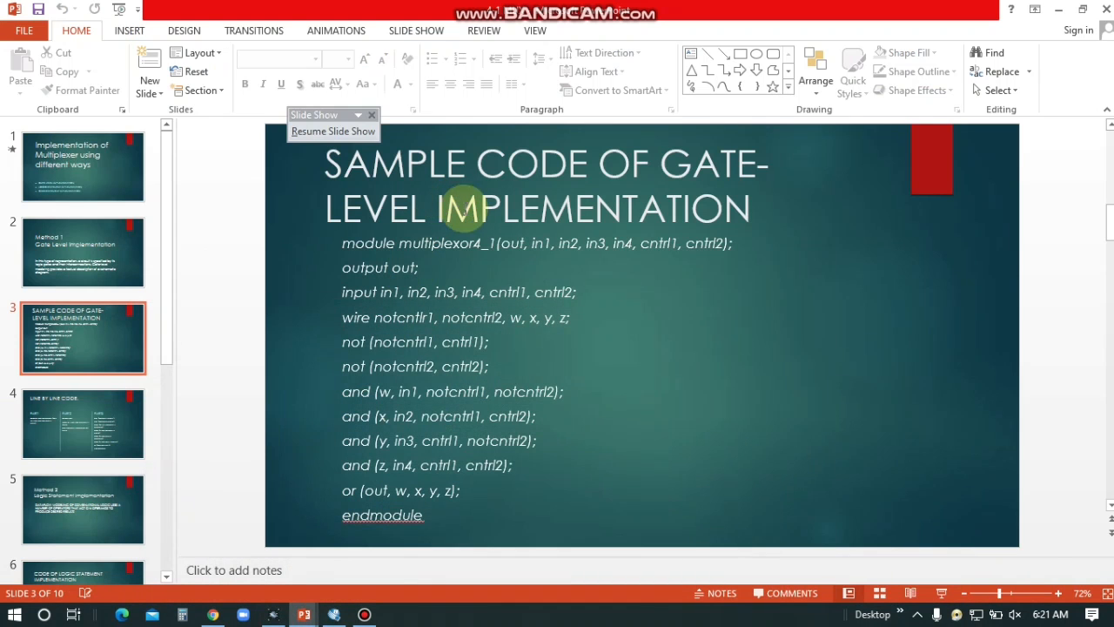
# Examine the line-by-line code slide, focusing on the notcntrl1 and cntrl1 arguments of the first not statement in PART3
pyautogui.scroll(-1, 464, 330)
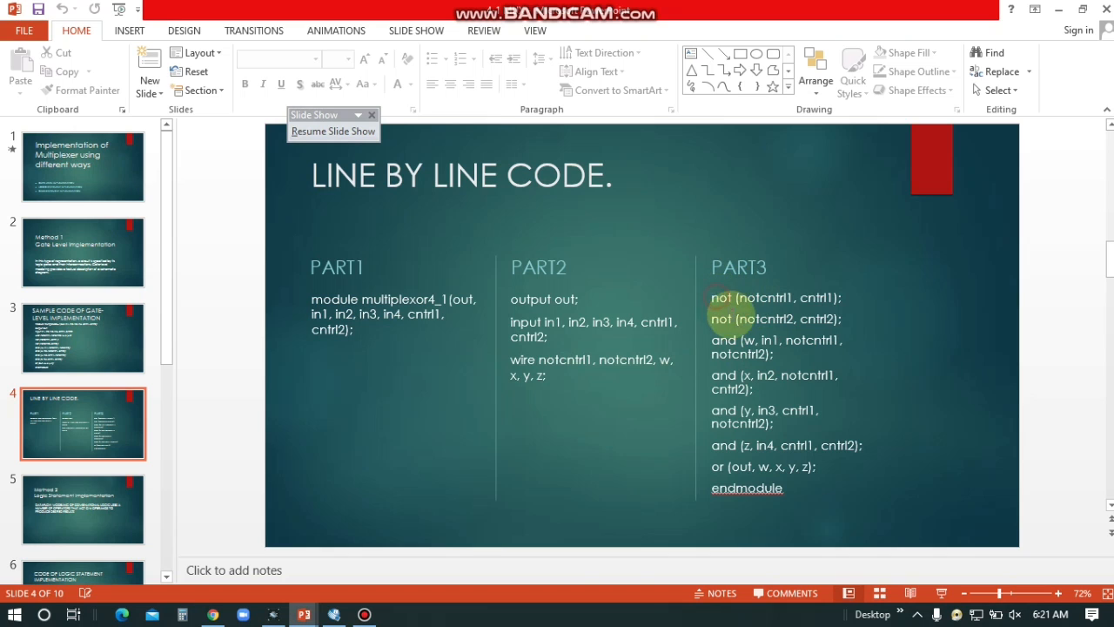
pyautogui.moveTo(712, 297); pyautogui.dragTo(750, 364)
pyautogui.click(749, 364)
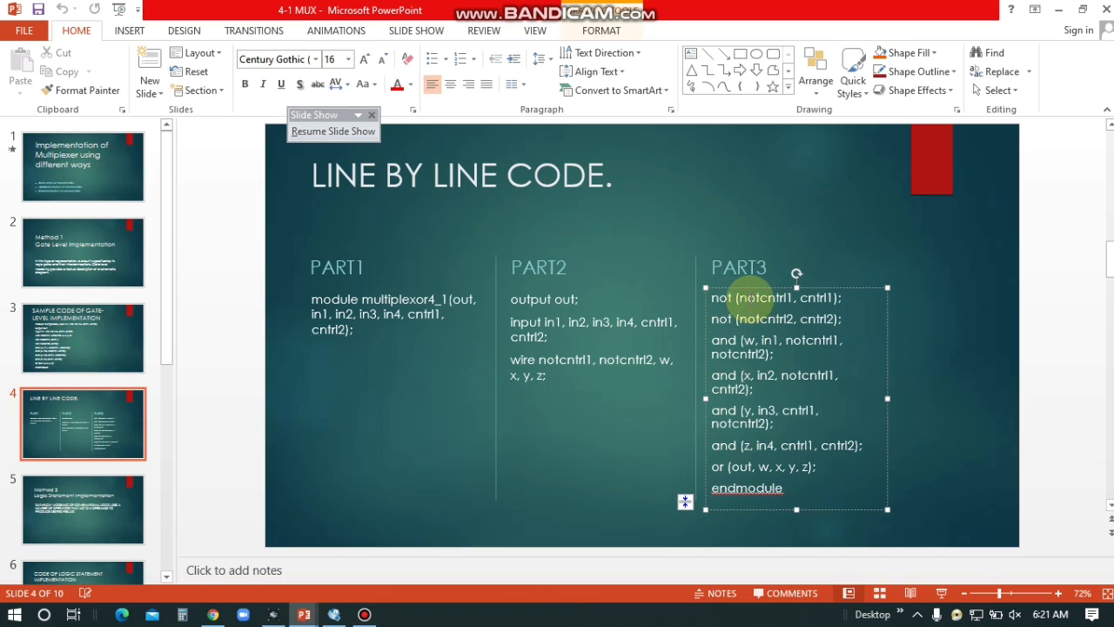
pyautogui.moveTo(742, 296); pyautogui.dragTo(787, 296)
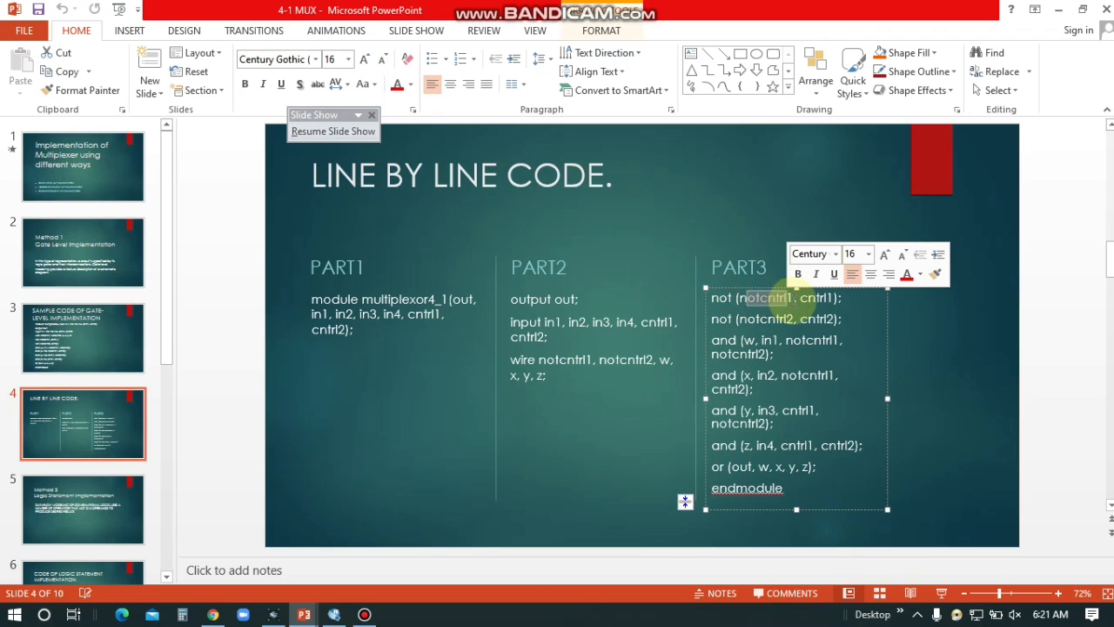
pyautogui.click(800, 300)
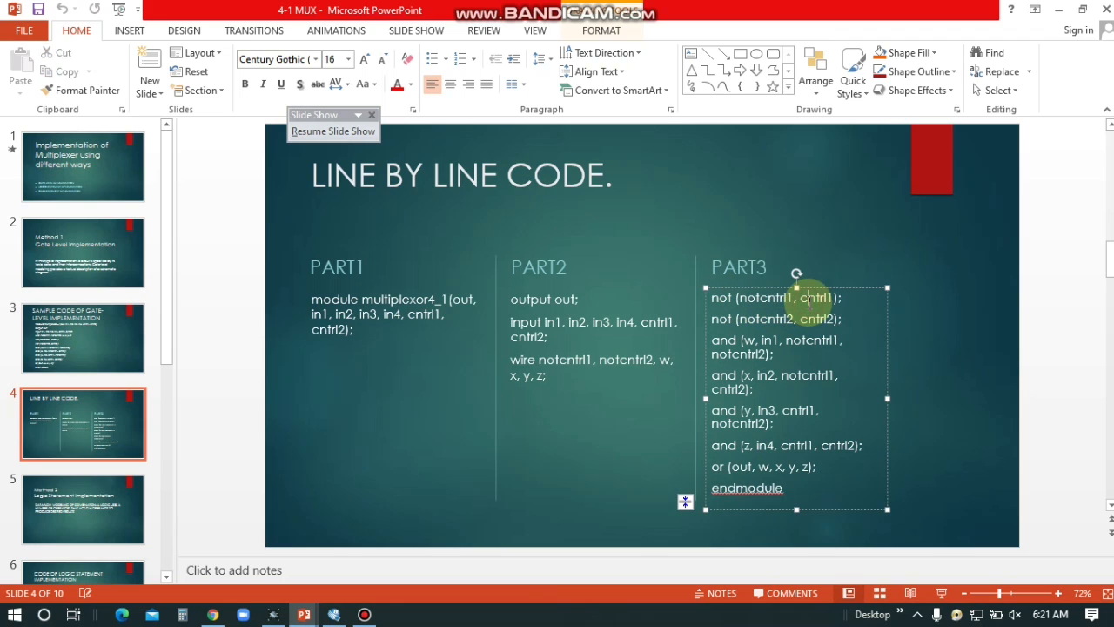
pyautogui.doubleClick(800, 300)
pyautogui.click(757, 389)
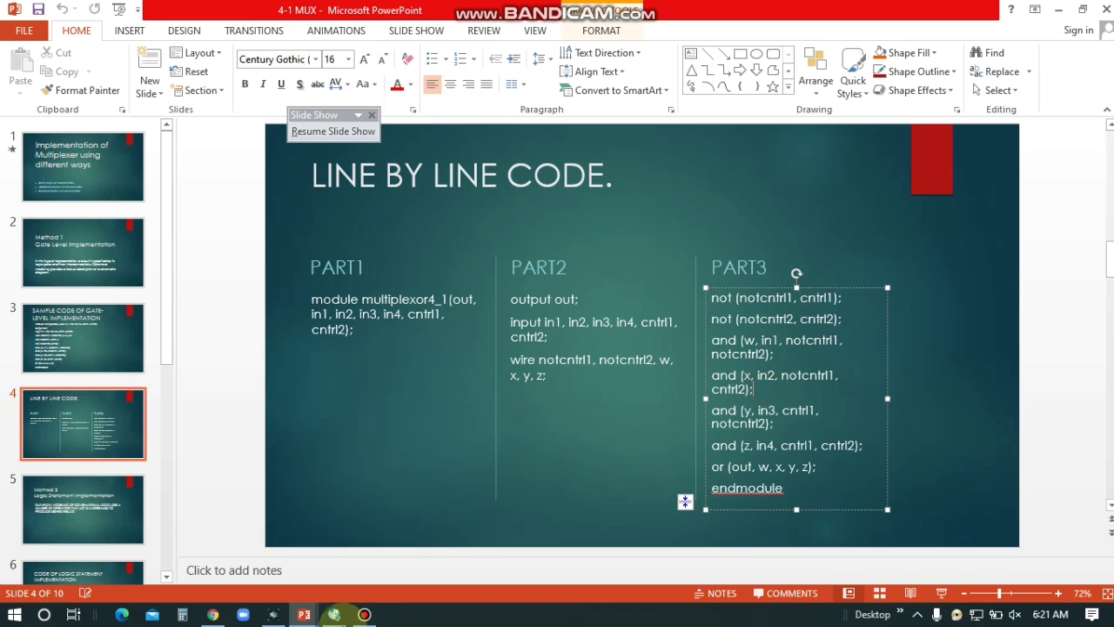
# Switch back to Quartus II and create a new Verilog HDL file in the method1 project
pyautogui.moveTo(350, 611)
pyautogui.click(348, 571)
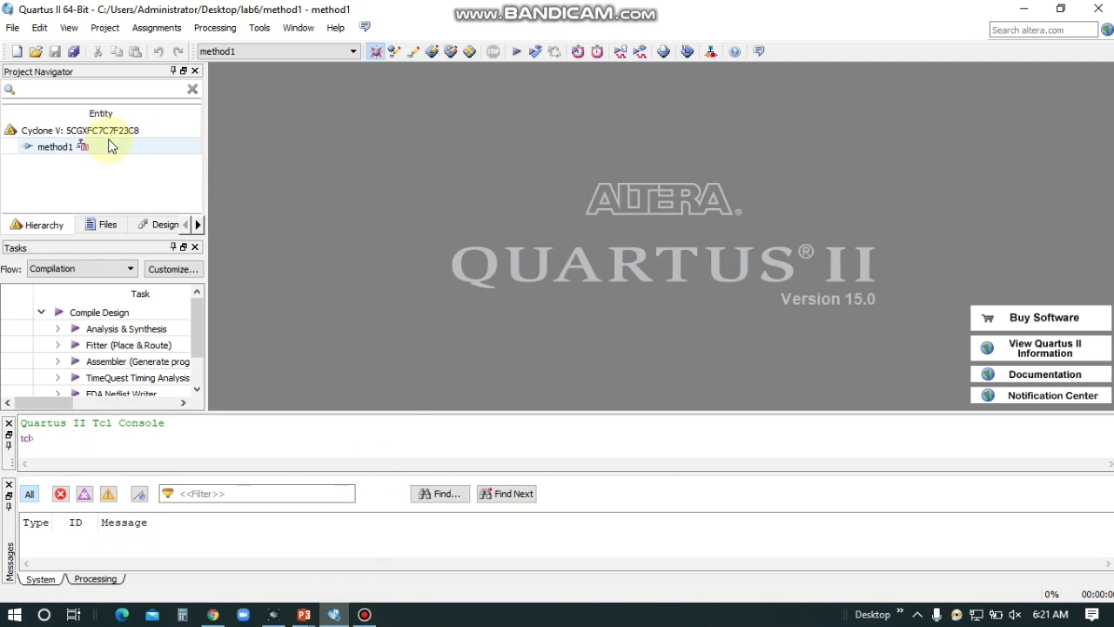
pyautogui.click(17, 51)
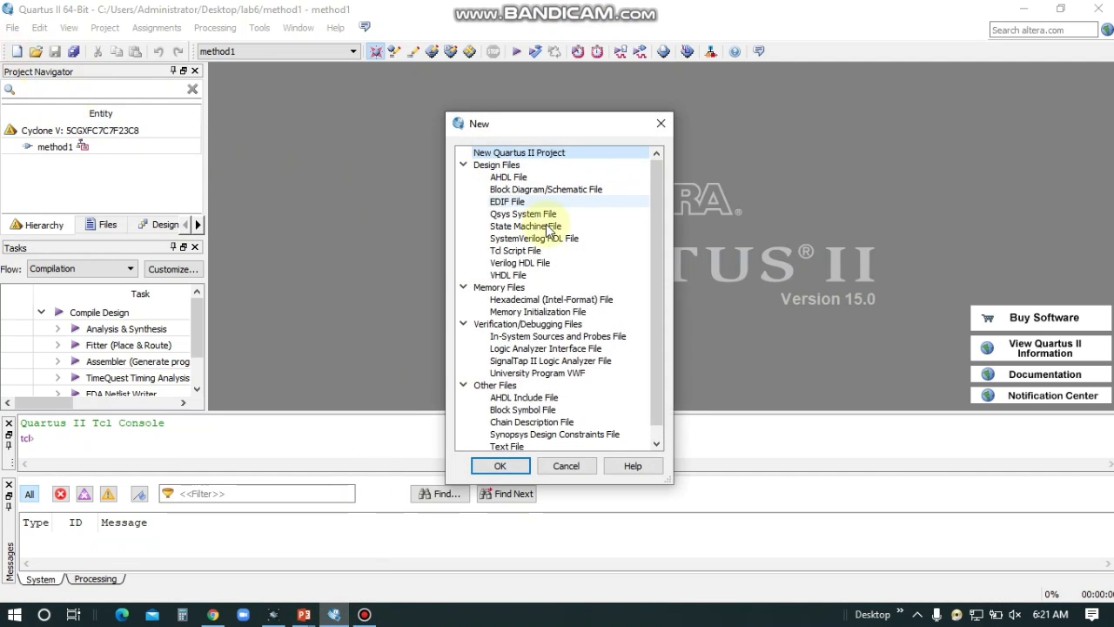
pyautogui.click(522, 262)
pyautogui.click(520, 463)
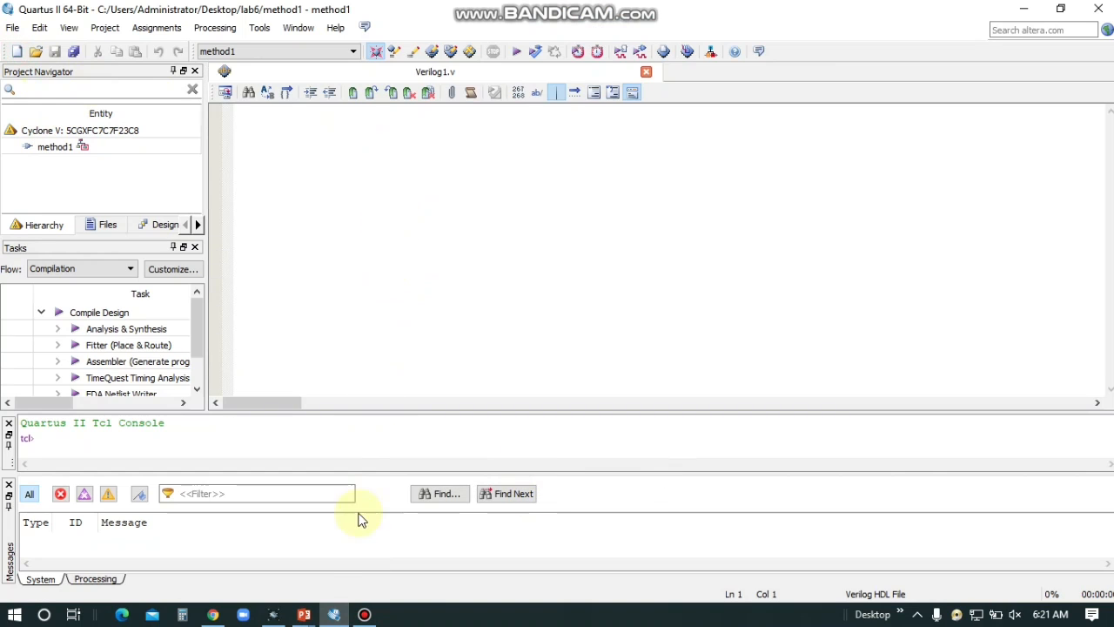
# Copy the complete Method 1 gate-level module code from Lab 4.pdf in Chrome into the empty Verilog file in Quartus II
pyautogui.click(212, 613)
pyautogui.scroll(-8, 531, 431)
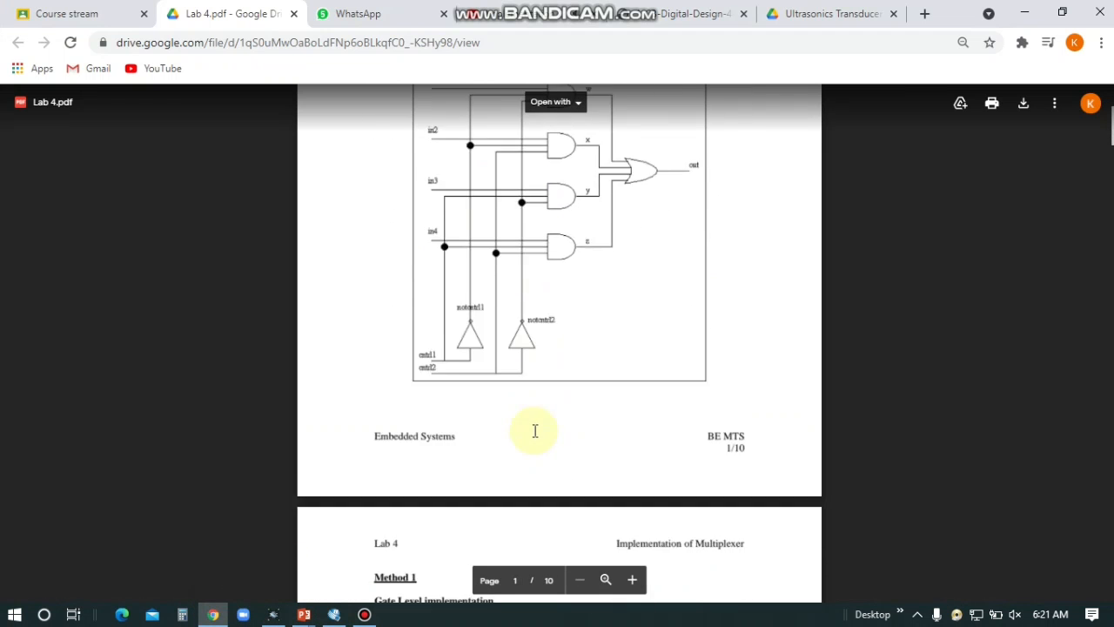
pyautogui.moveTo(383, 305); pyautogui.dragTo(428, 475)
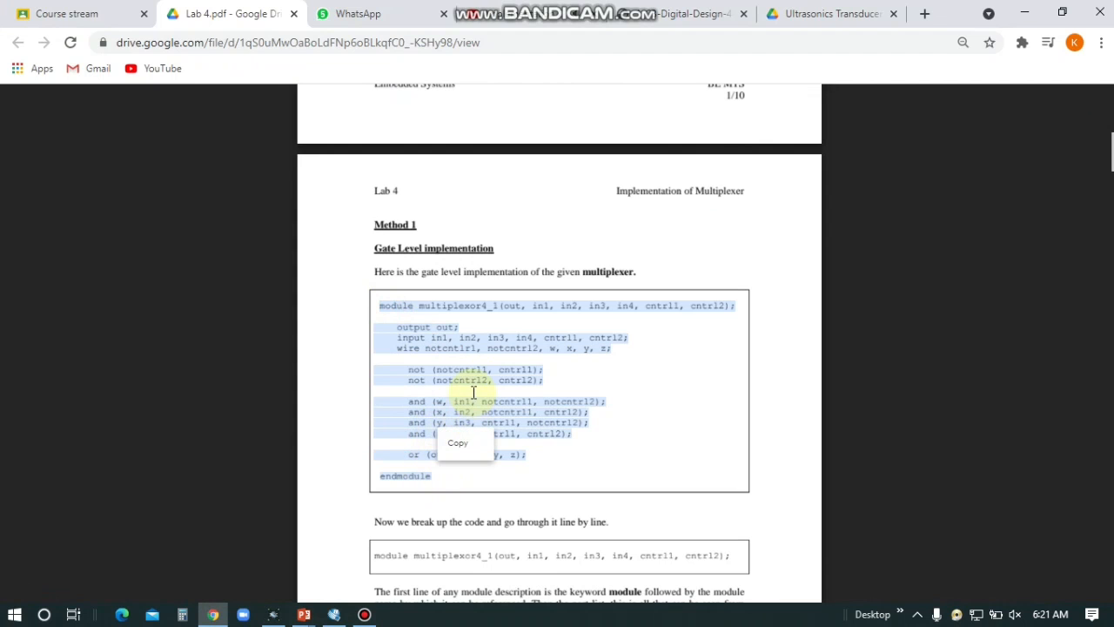
pyautogui.click(334, 614)
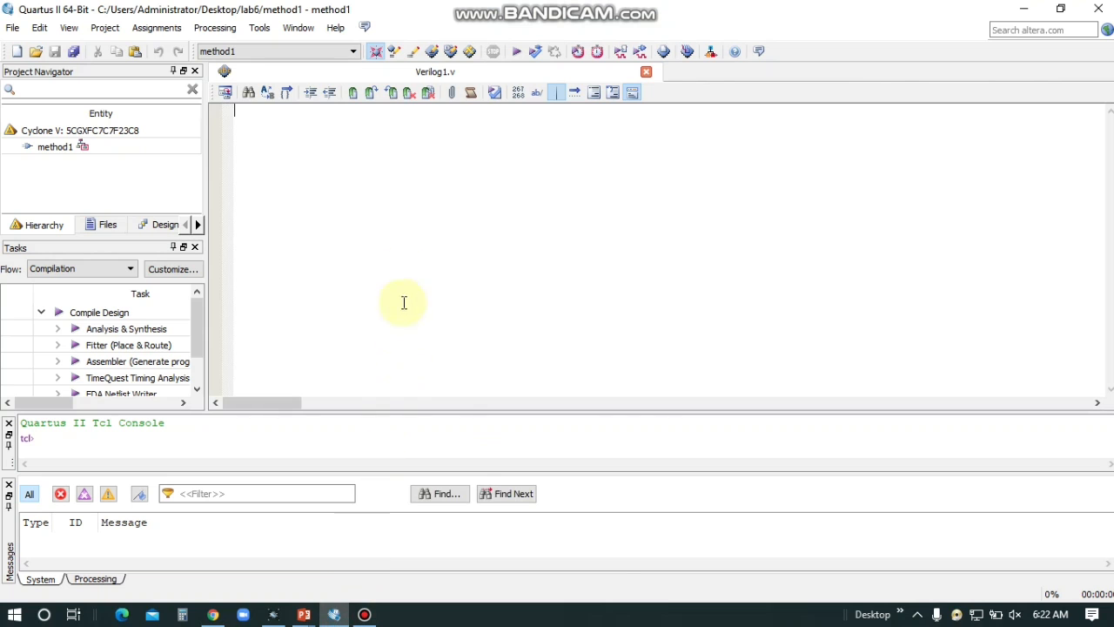
pyautogui.rightClick(401, 303)
pyautogui.click(433, 262)
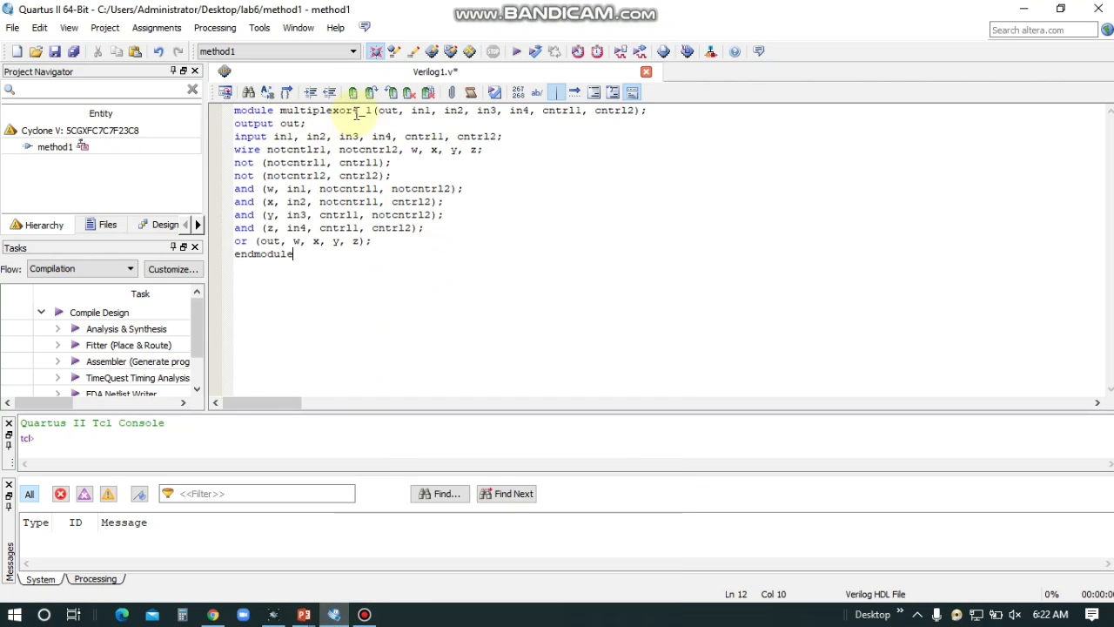
# Rename the module in the Verilog file to method1 and run a full compilation of the project
pyautogui.moveTo(375, 110); pyautogui.dragTo(286, 108)
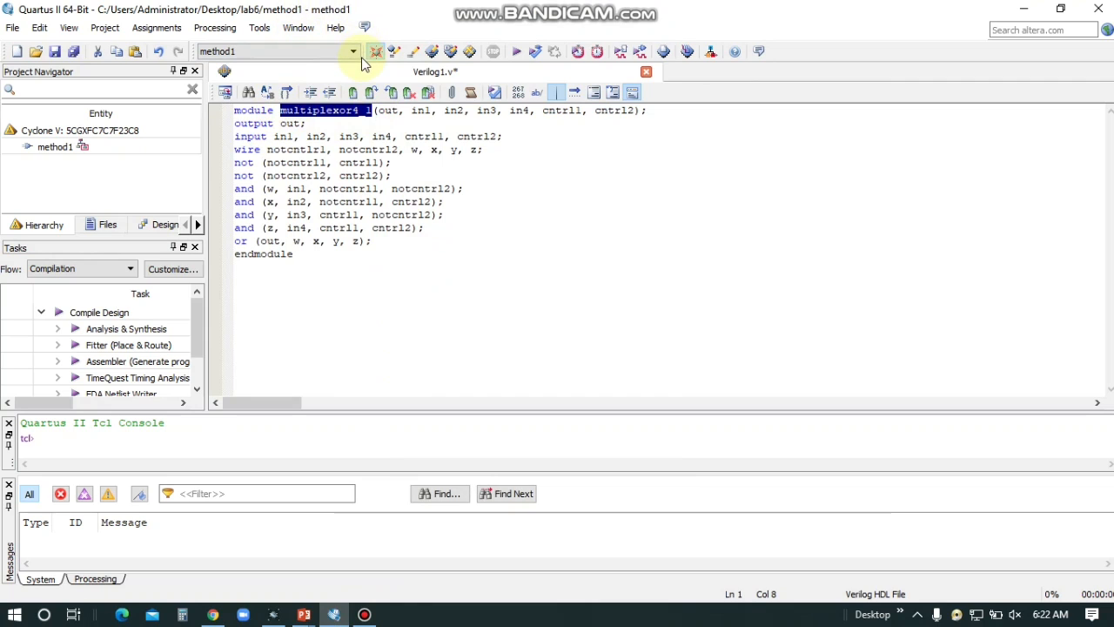
pyautogui.write('method')
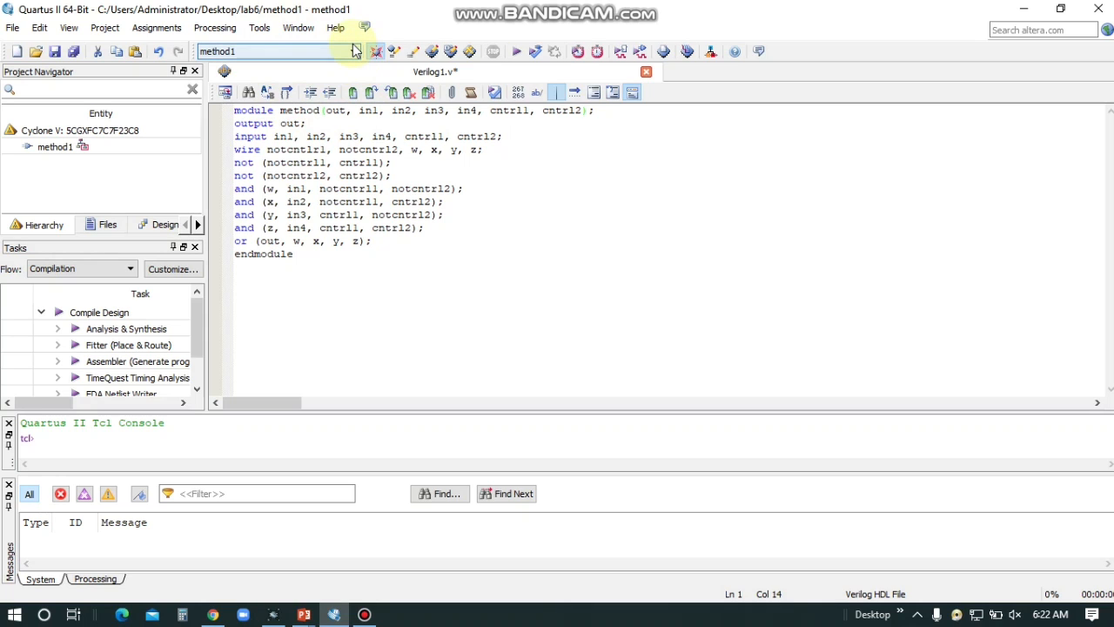
pyautogui.write('1')
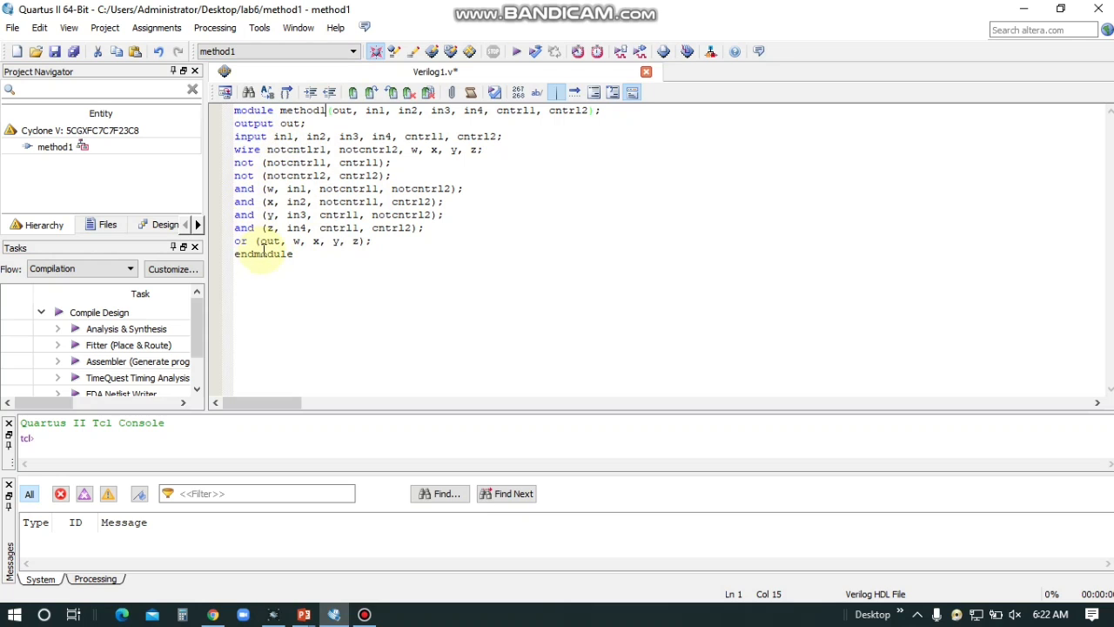
pyautogui.click(296, 253)
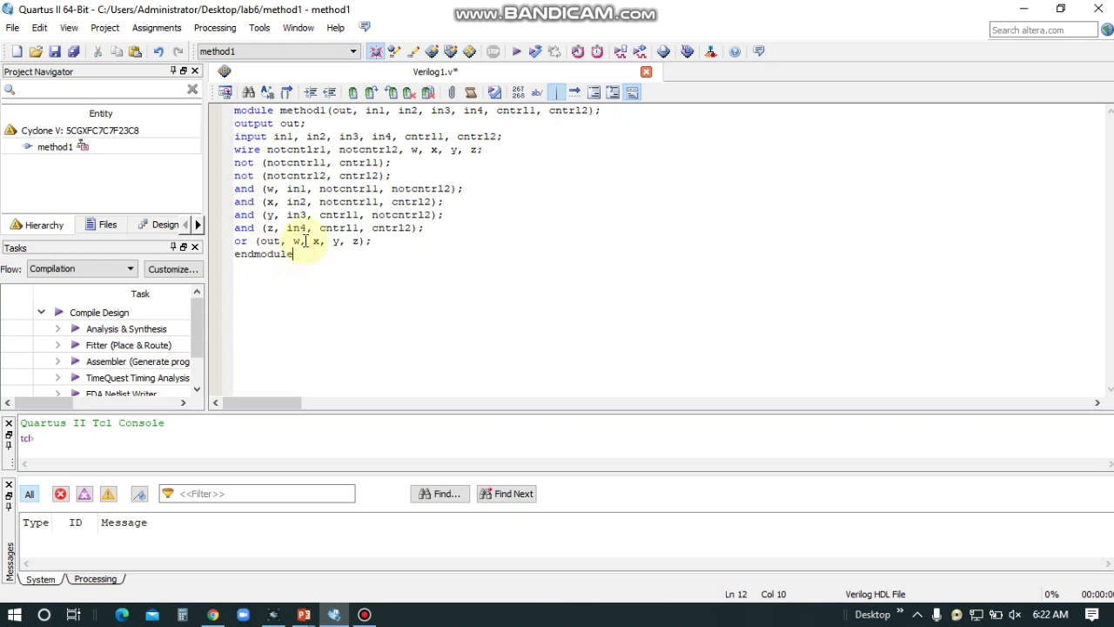
pyautogui.click(515, 55)
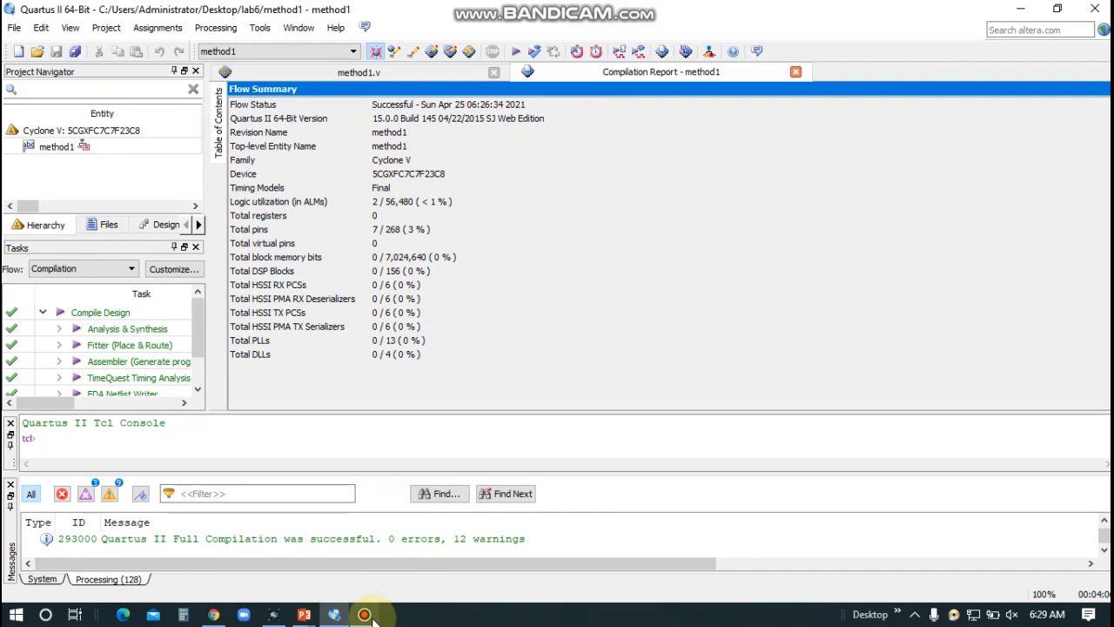
# Return to the method1.v code and locate the method1 entity in the RTL Viewer to examine its gate diagram
pyautogui.moveTo(386, 615)
pyautogui.moveTo(381, 571)
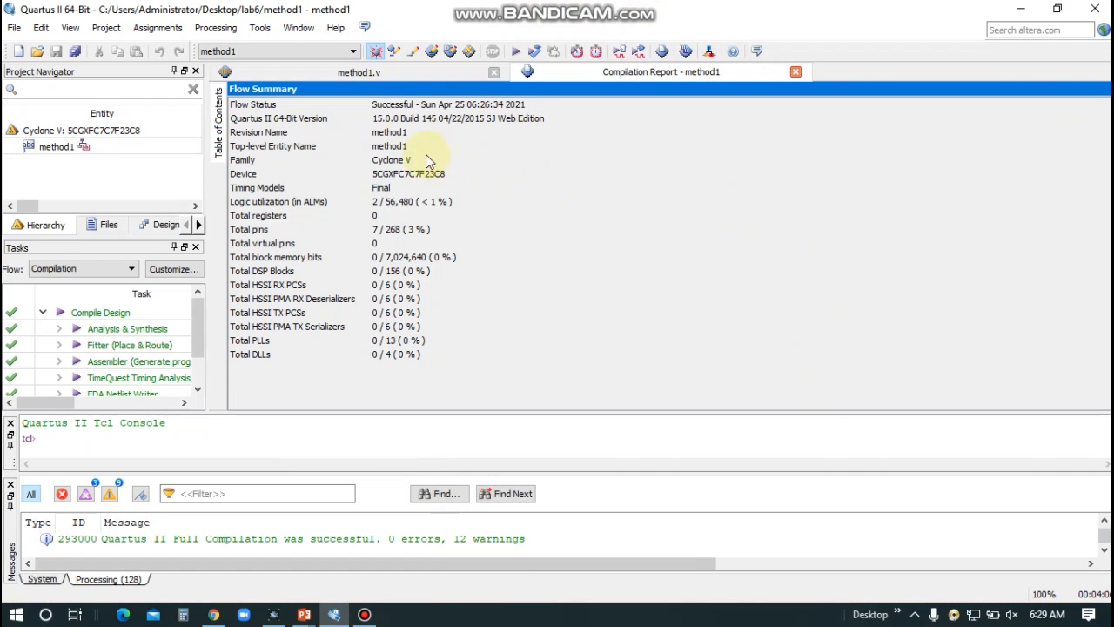
pyautogui.click(272, 74)
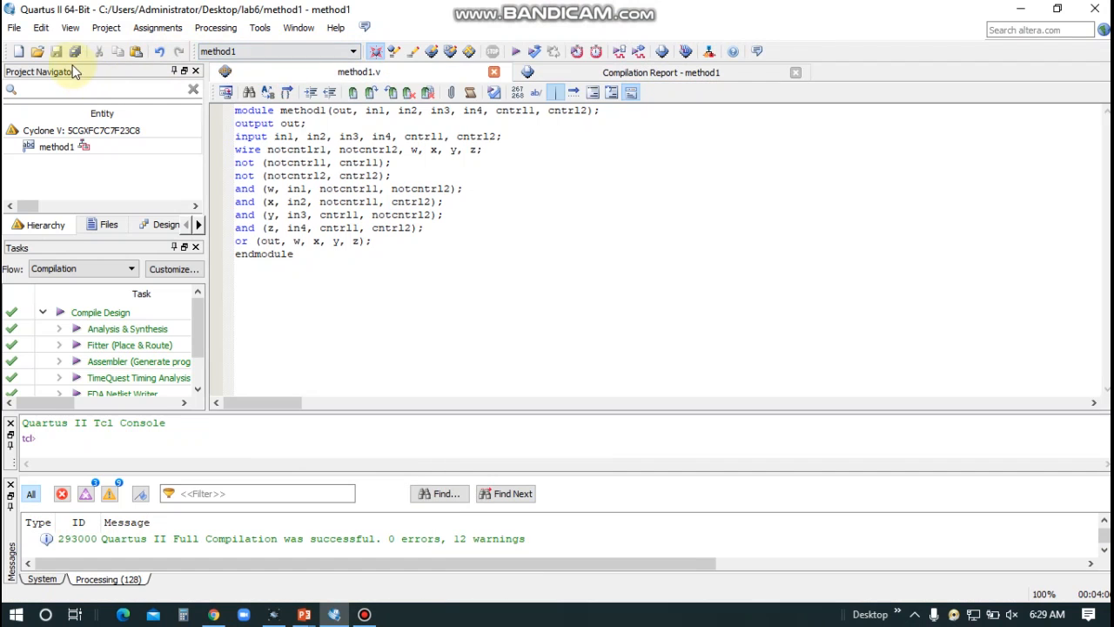
pyautogui.click(14, 28)
pyautogui.click(447, 242)
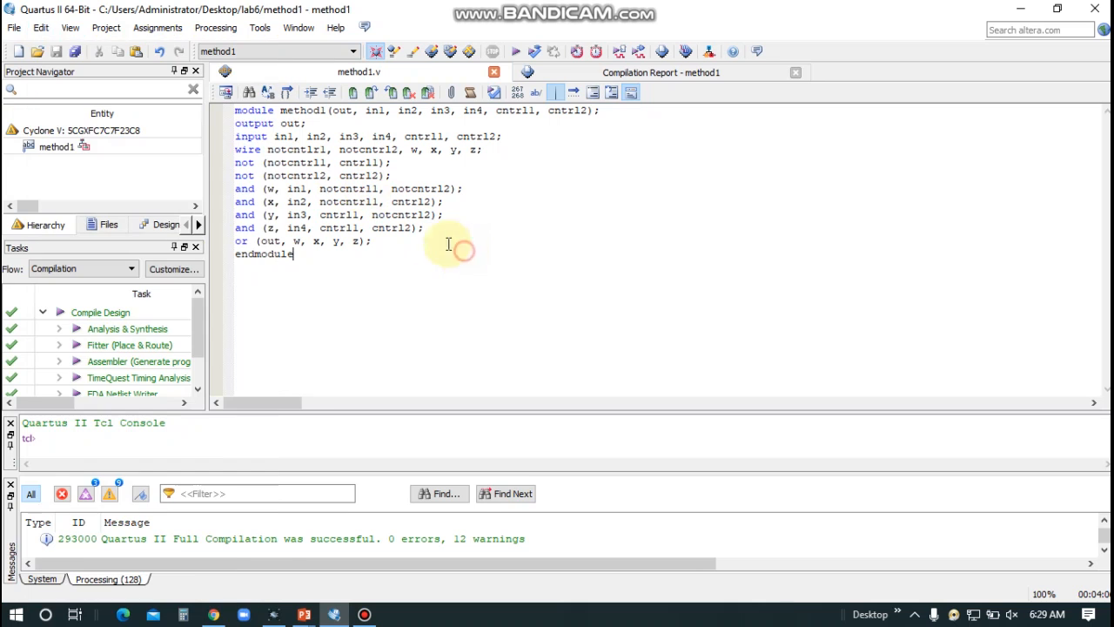
pyautogui.click(126, 159)
pyautogui.click(97, 150)
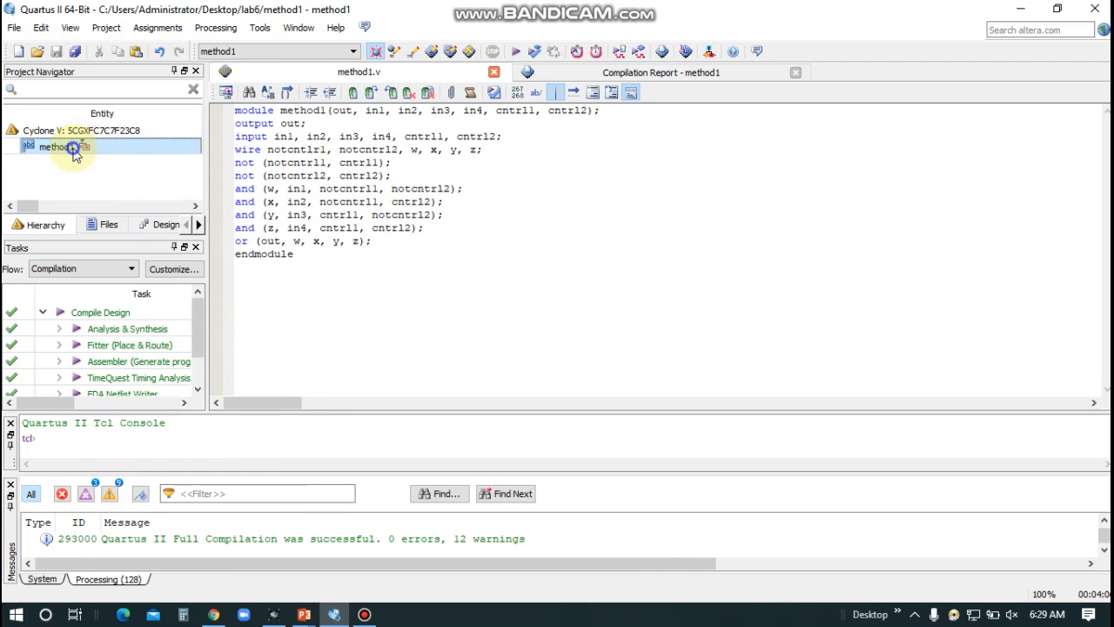
pyautogui.rightClick(77, 148)
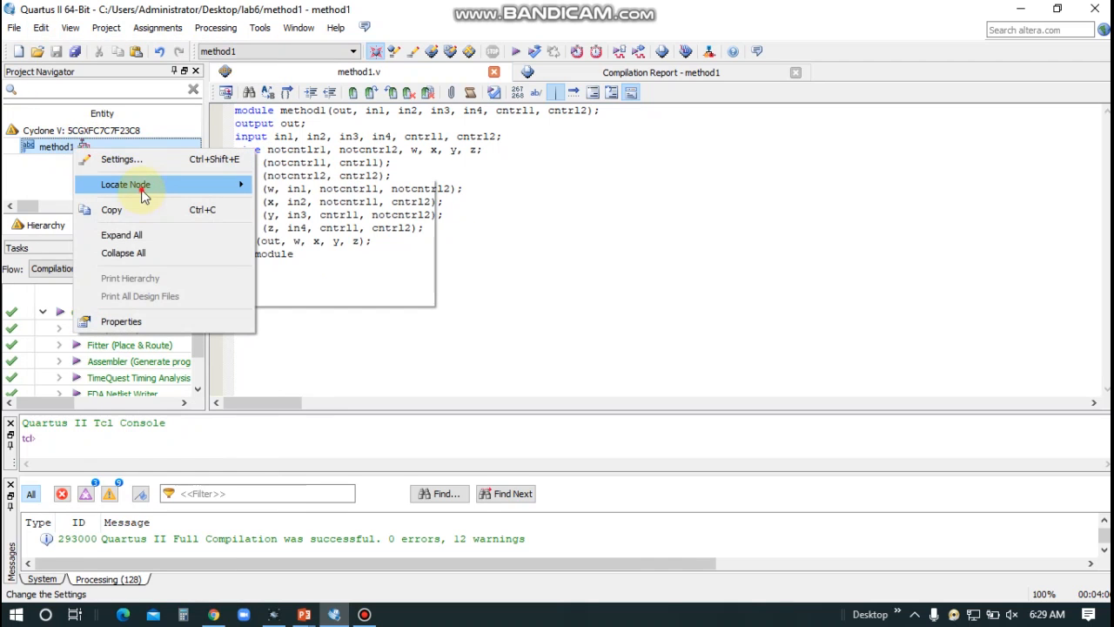
pyautogui.moveTo(137, 184)
pyautogui.click(333, 259)
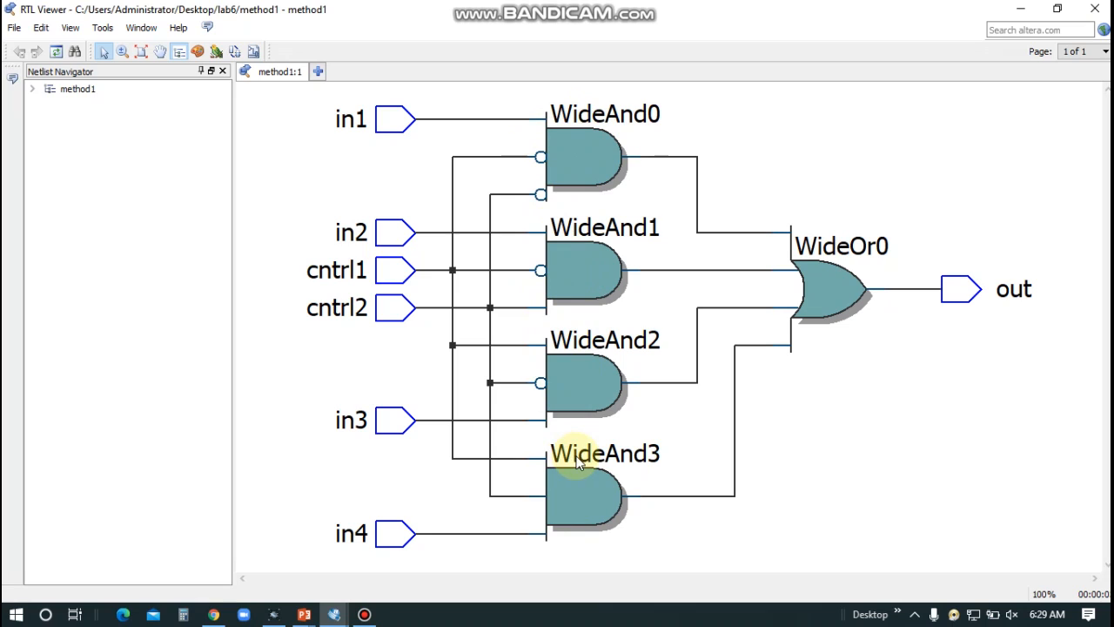
pyautogui.click(1018, 9)
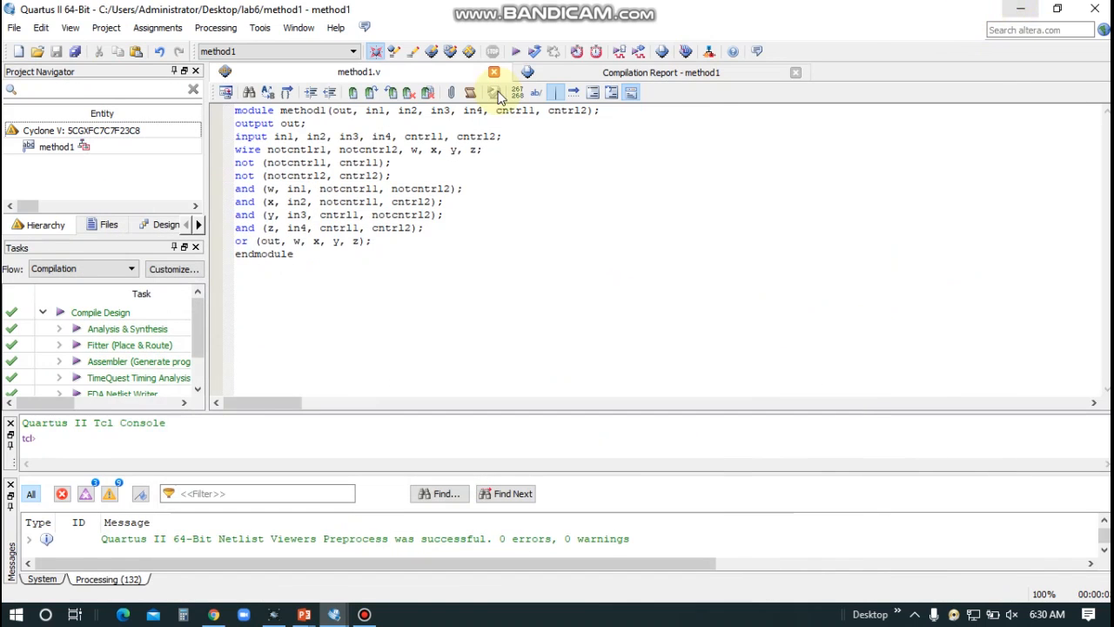
# Create a new University Program VWF file for simulating the method1 design
pyautogui.click(18, 51)
pyautogui.click(536, 372)
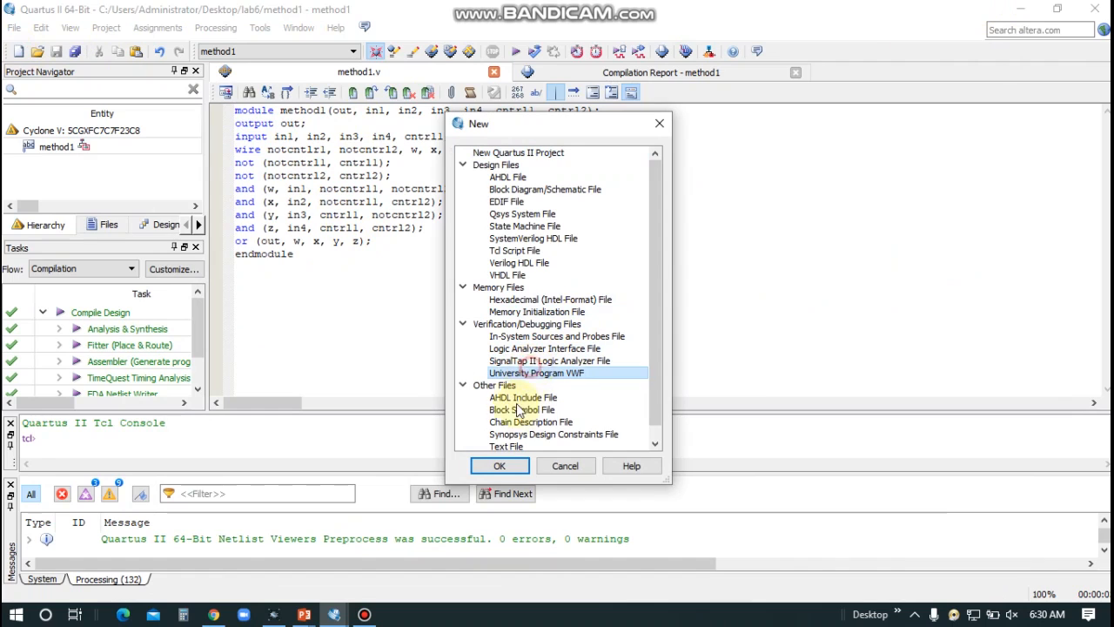
pyautogui.click(499, 461)
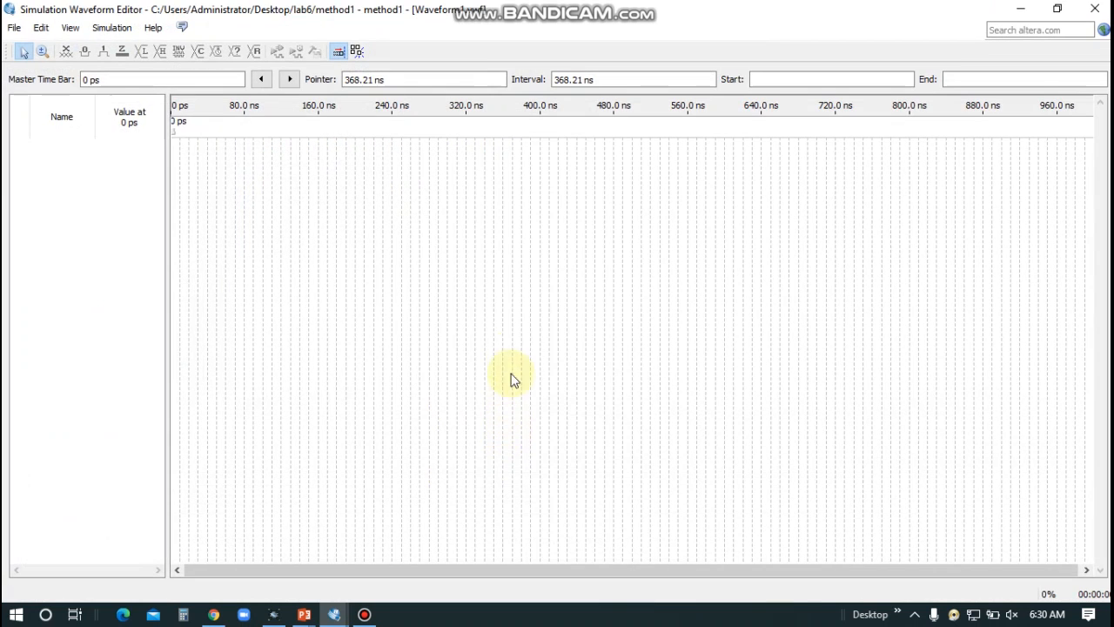
# Insert all pins of the design into the waveform with the Node Finder: cntrl1, cntrl2, in1 to in4 and out
pyautogui.rightClick(56, 197)
pyautogui.click(102, 228)
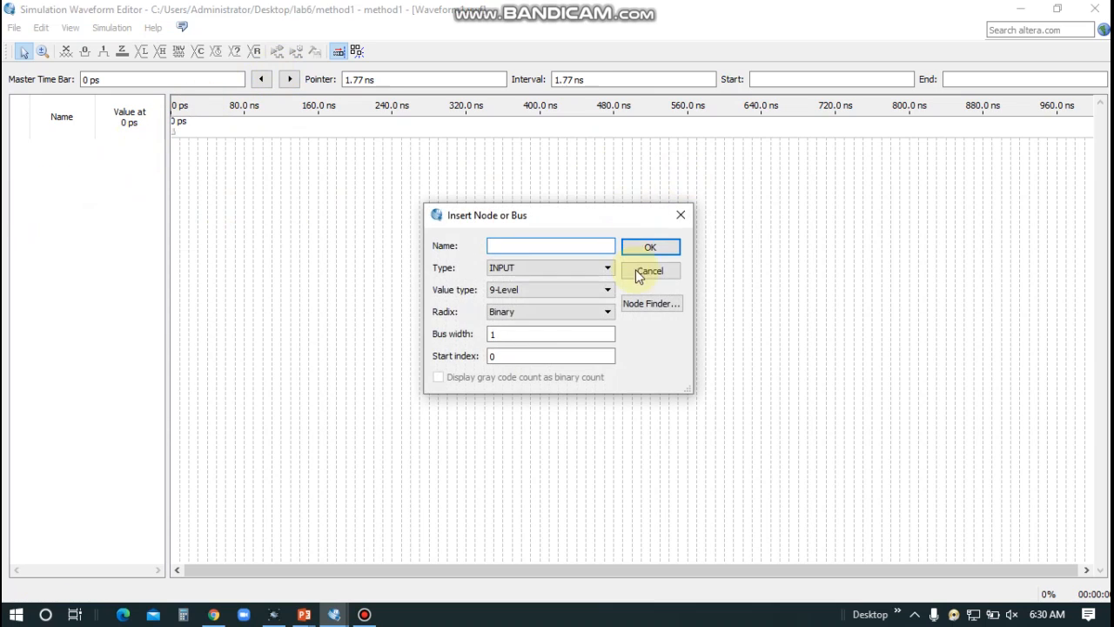
pyautogui.click(659, 301)
pyautogui.click(695, 207)
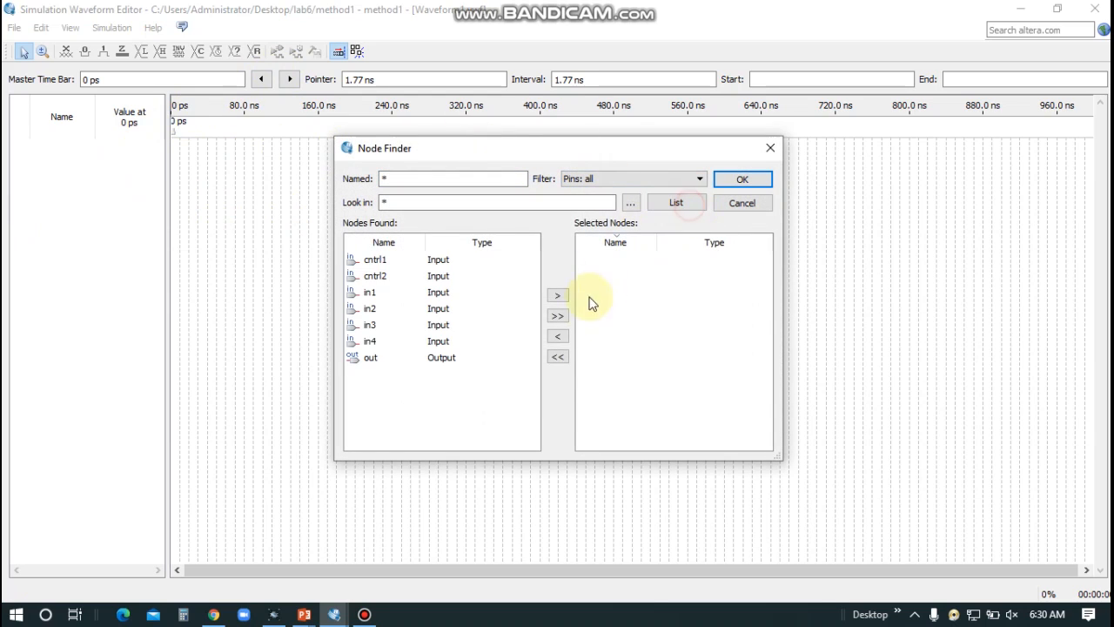
pyautogui.click(557, 317)
pyautogui.click(741, 179)
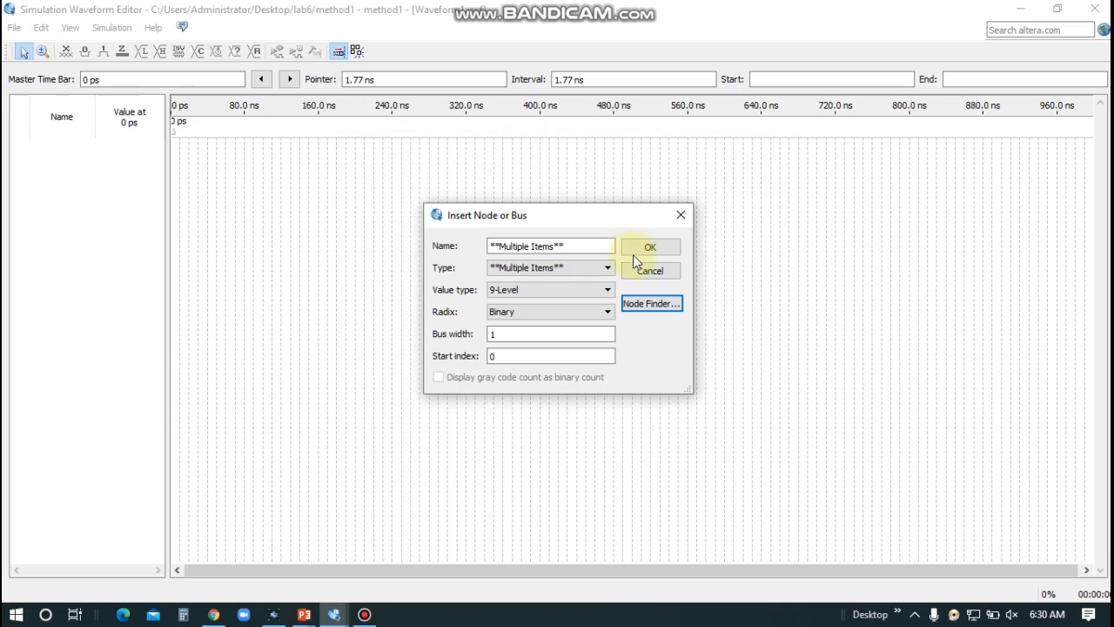
pyautogui.click(677, 251)
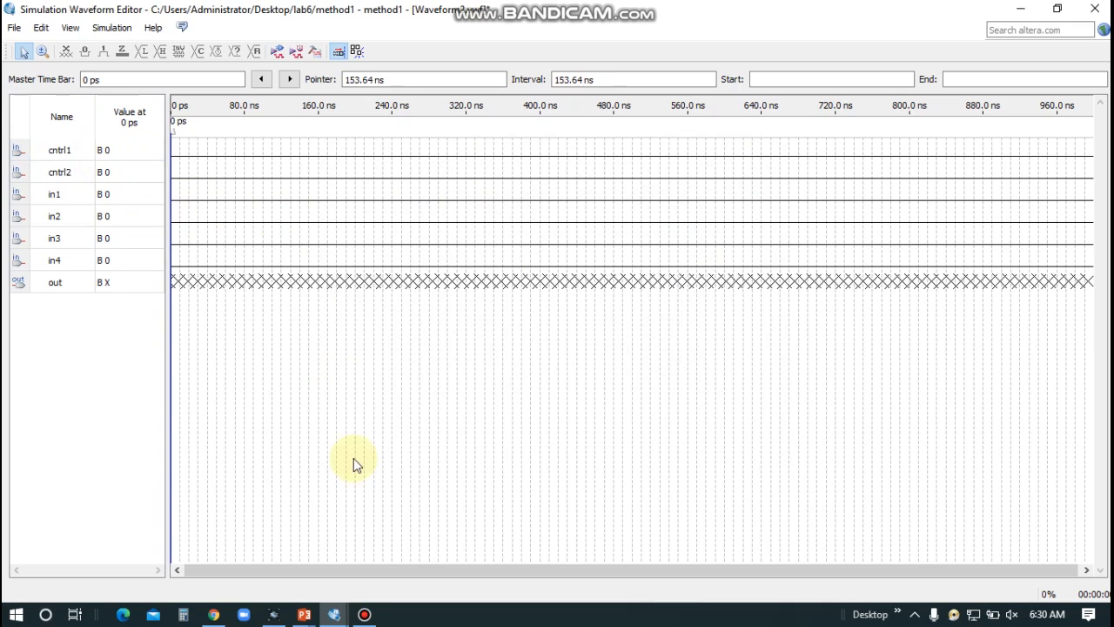
# Switch to Proteus, set both control inputs of the 4-to-1 multiplexer to 0 and examine AND gate U4 and the output
pyautogui.click(277, 612)
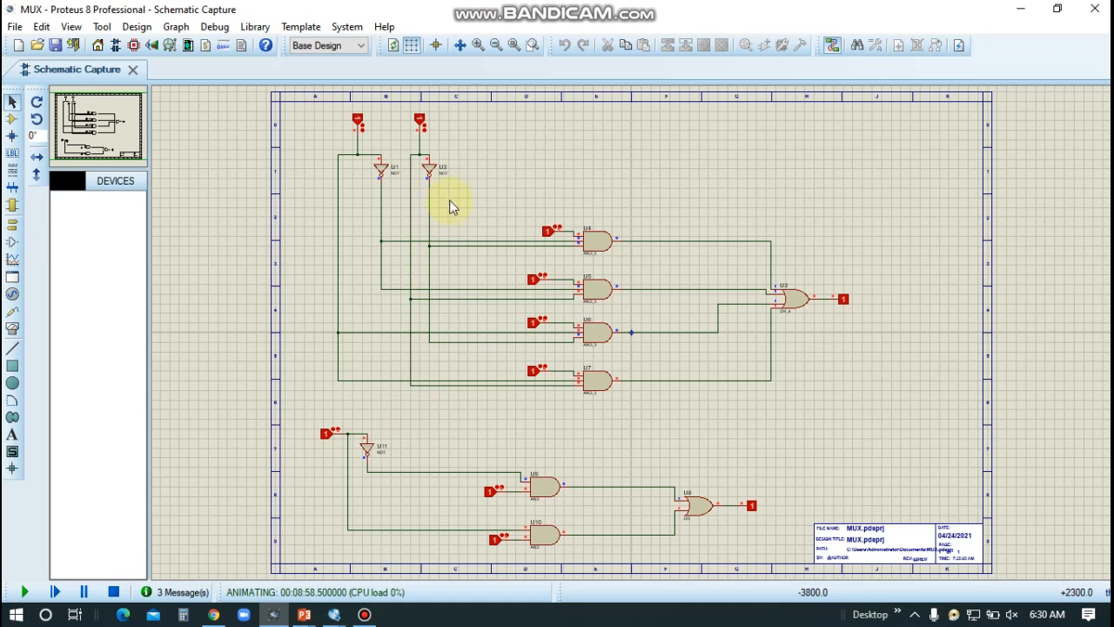
pyautogui.click(533, 45)
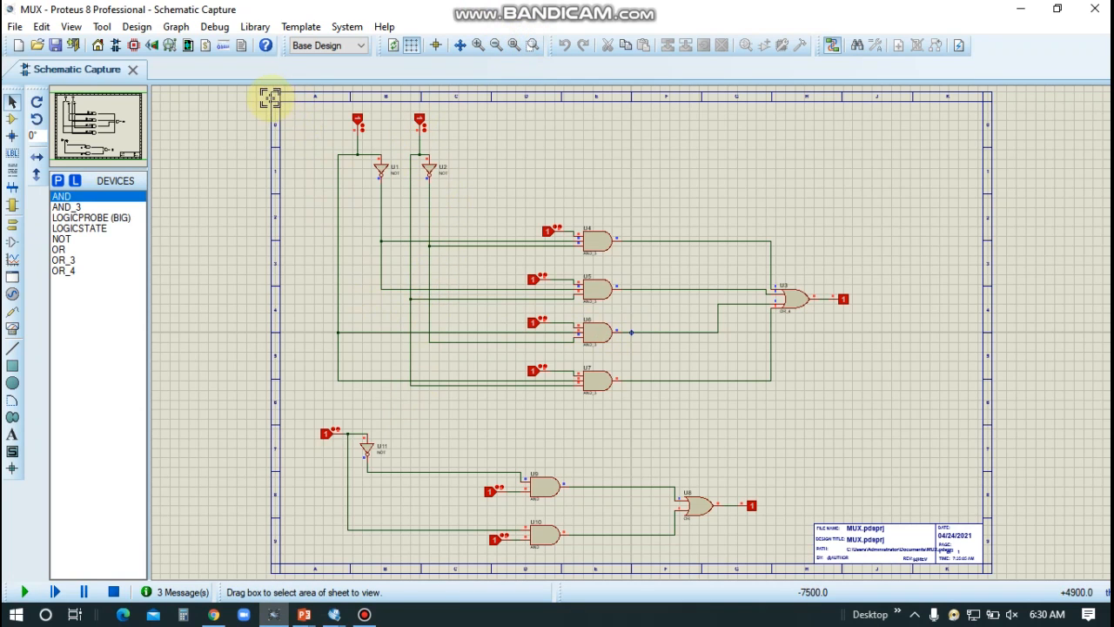
pyautogui.moveTo(271, 93); pyautogui.dragTo(991, 396)
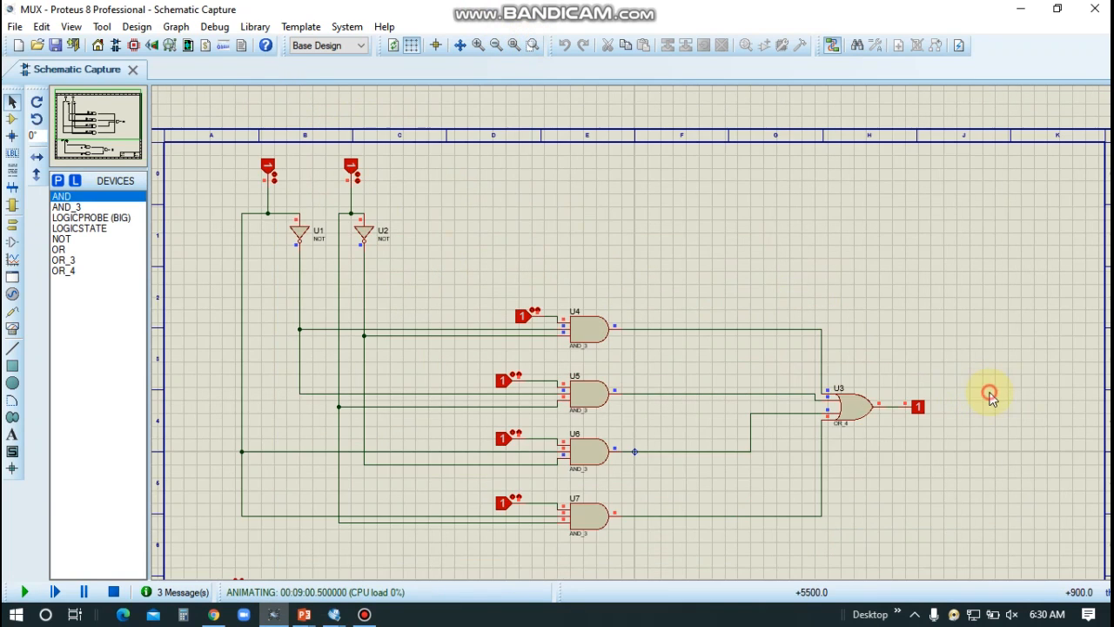
pyautogui.click(266, 172)
pyautogui.click(350, 169)
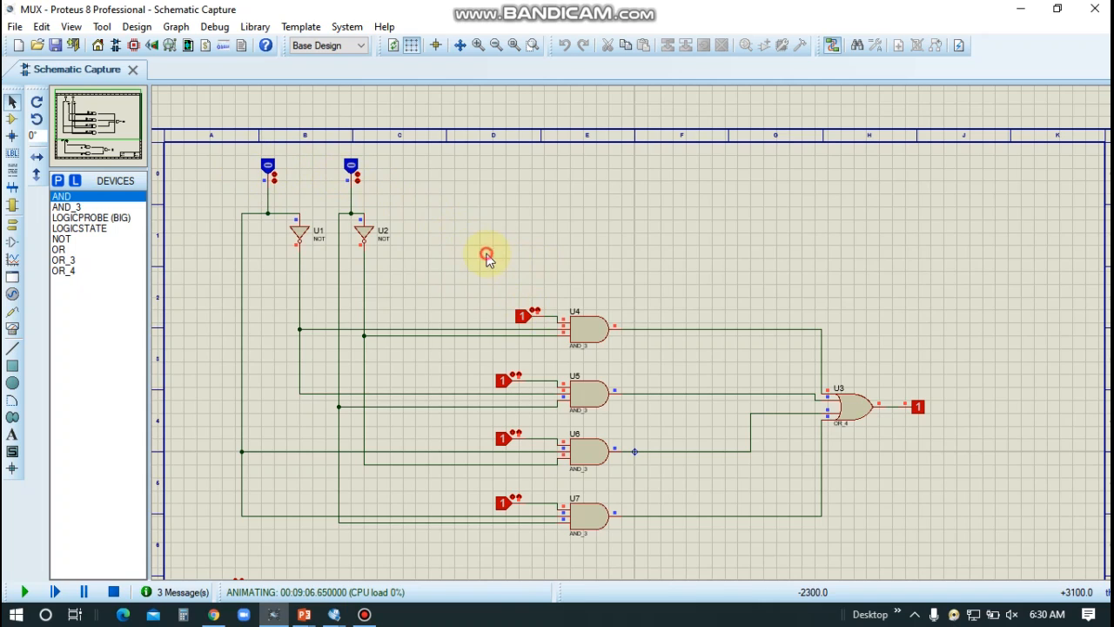
pyautogui.moveTo(486, 253); pyautogui.dragTo(643, 362)
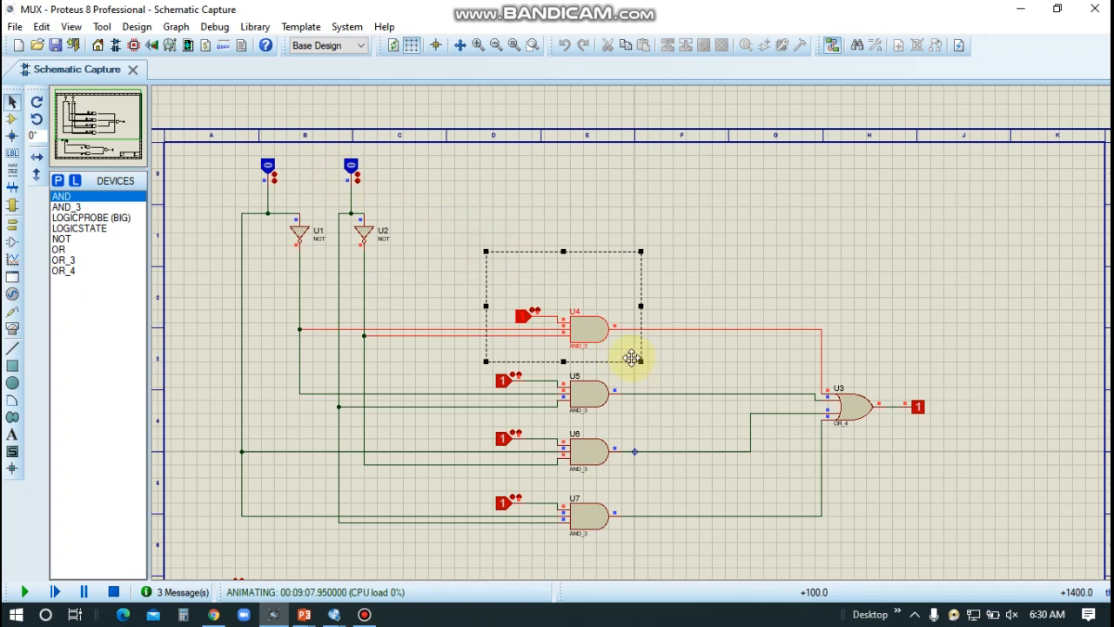
pyautogui.click(936, 263)
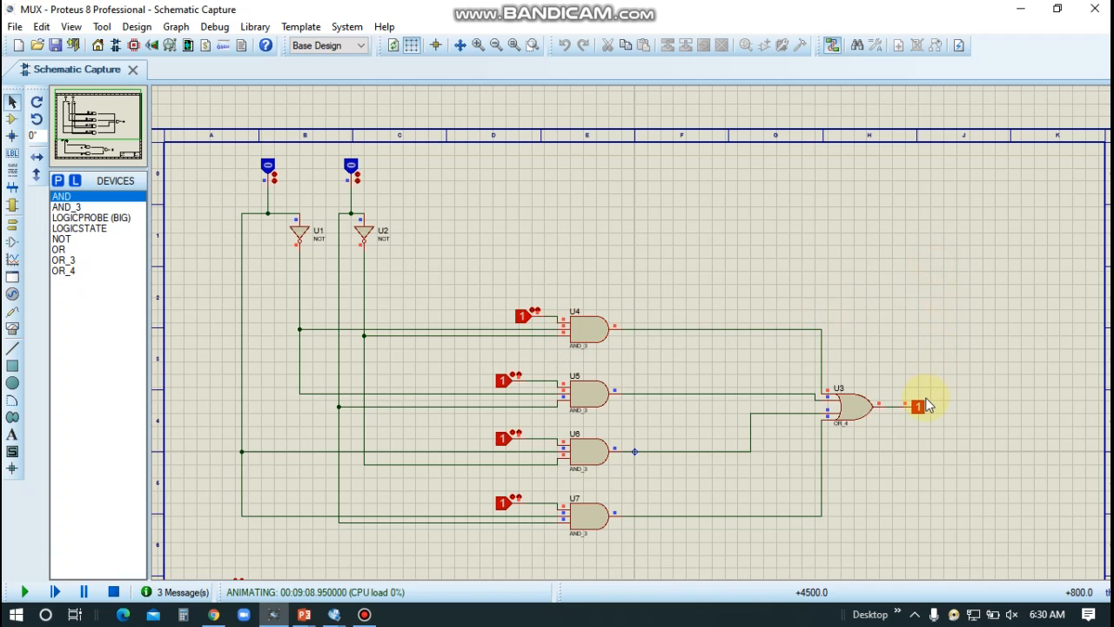
# Switch back to the Simulation Waveform Editor and set the in1 signal to binary 1 over its whole duration
pyautogui.moveTo(334, 615)
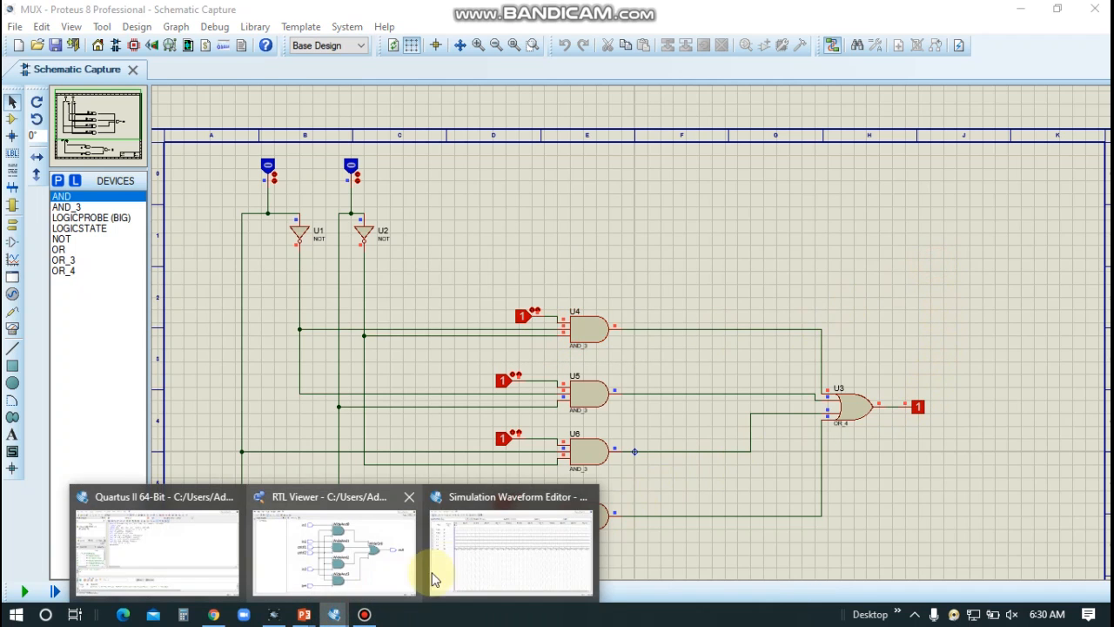
pyautogui.click(456, 557)
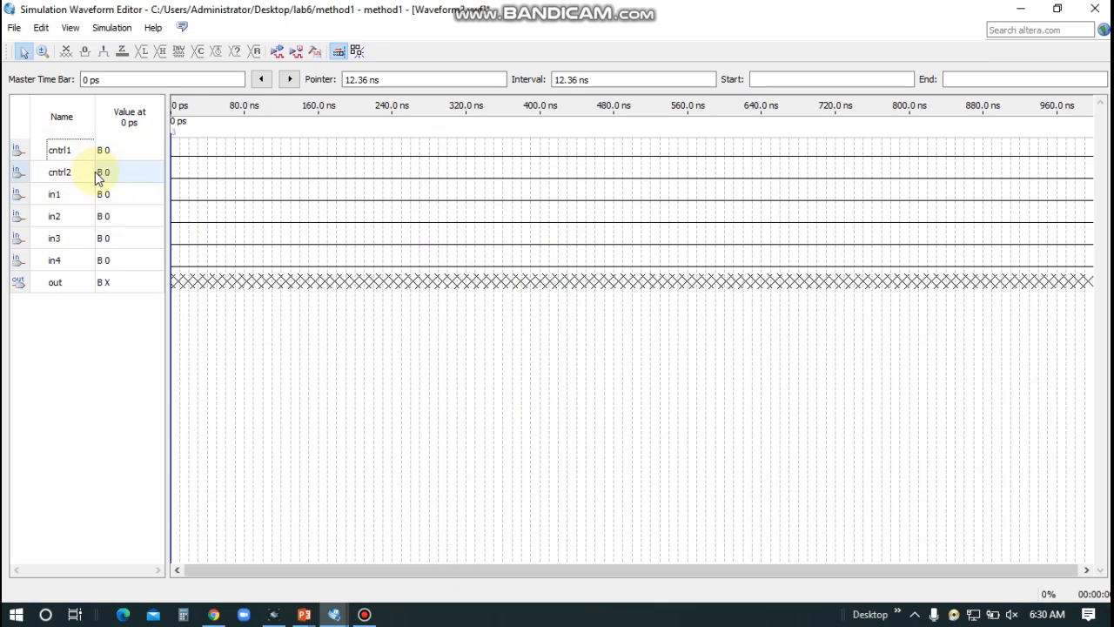
pyautogui.click(54, 195)
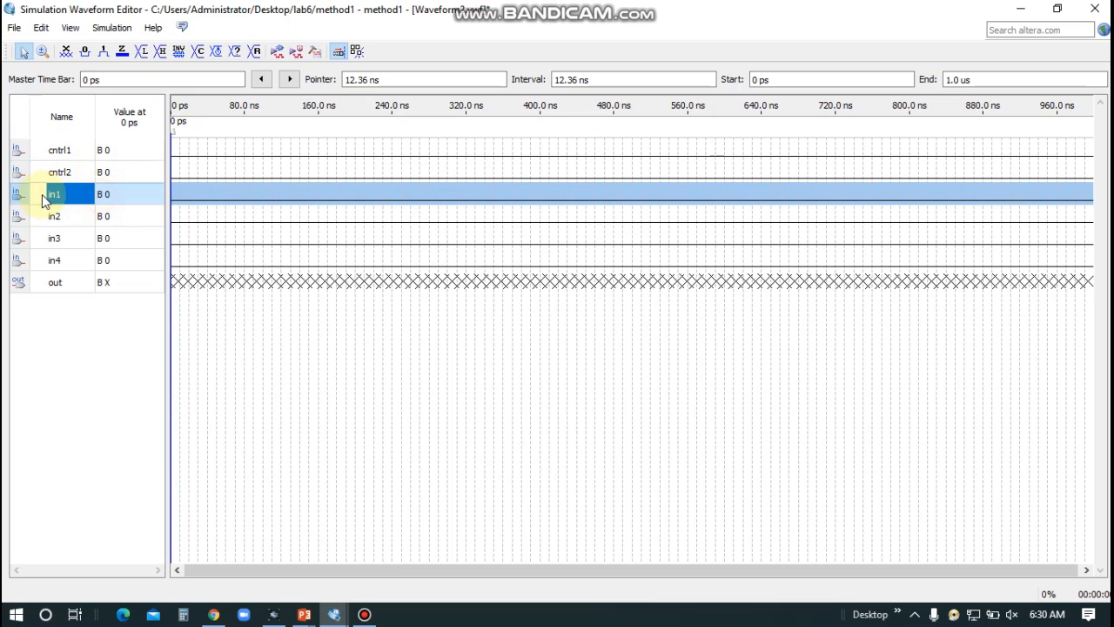
pyautogui.click(241, 52)
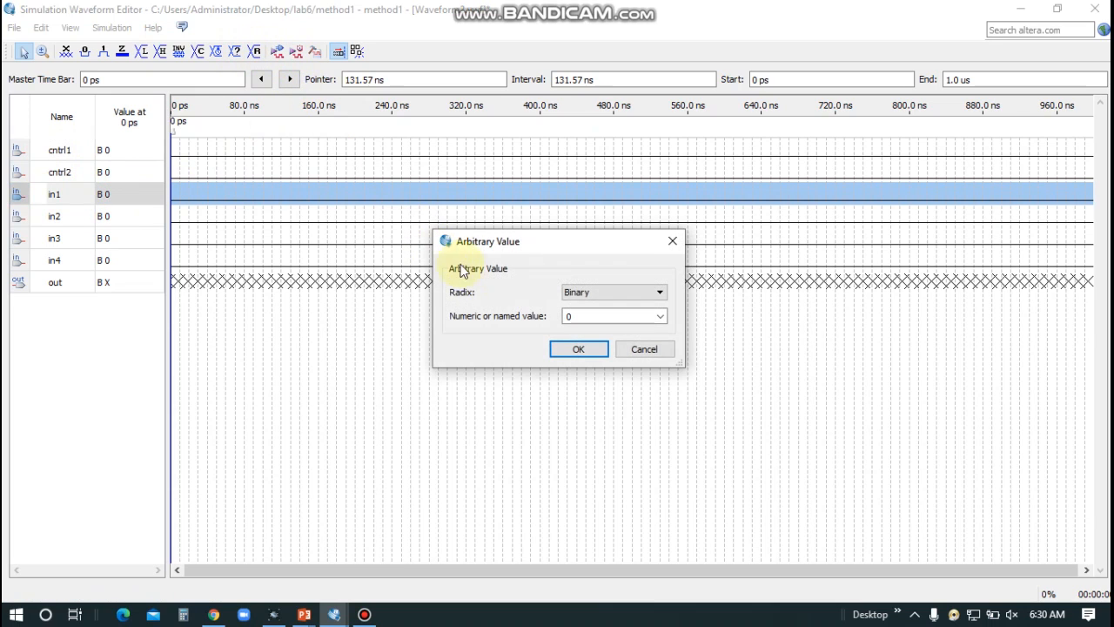
pyautogui.doubleClick(566, 316)
pyautogui.write('1')
pyautogui.press('Return')
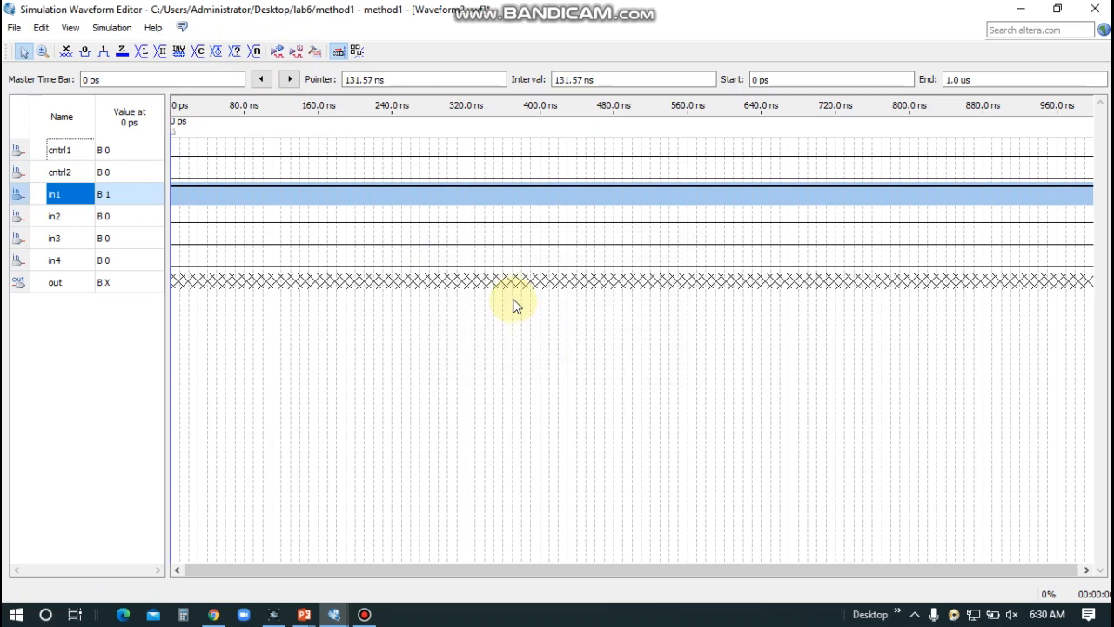
pyautogui.click(141, 407)
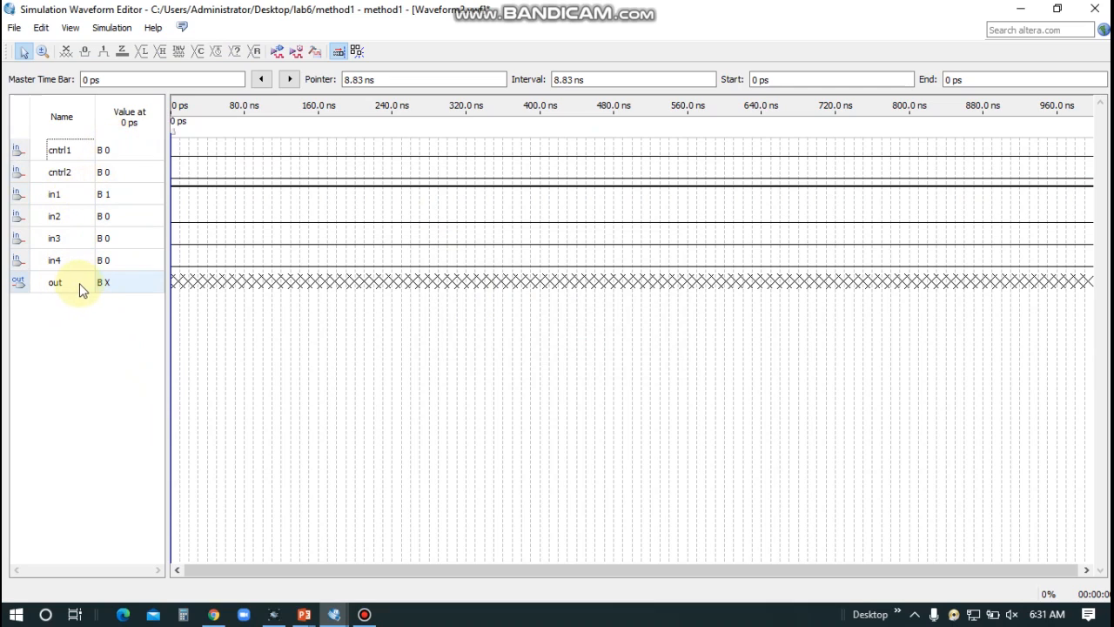
# Run the functional simulation, saving the waveform file as Waveformmeth1_111.vwf in the lab6 folder
pyautogui.click(278, 53)
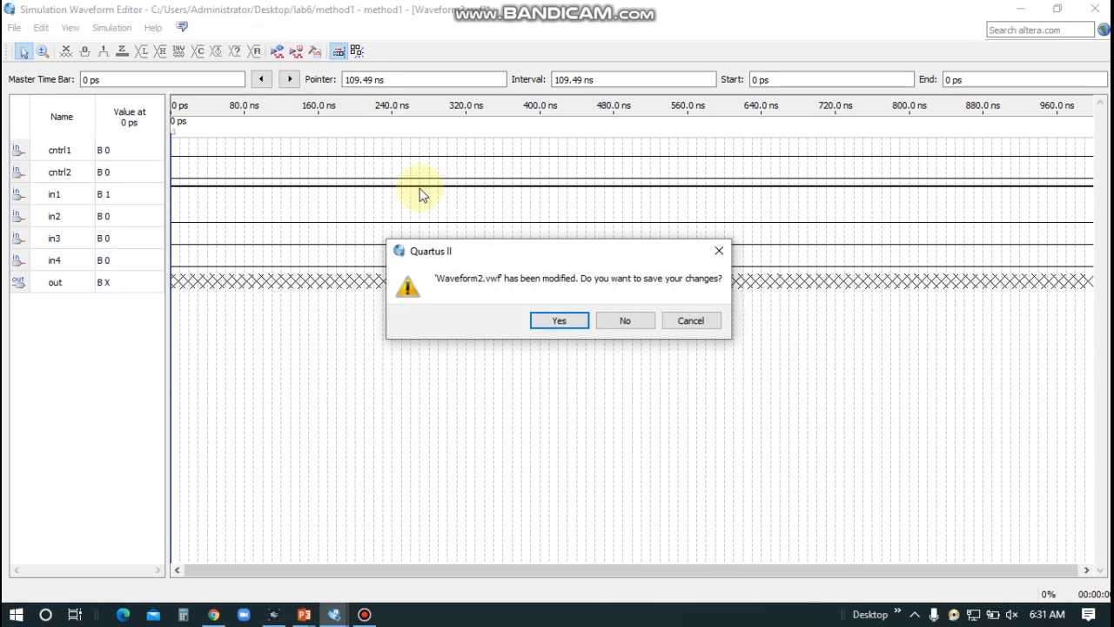
pyautogui.click(588, 320)
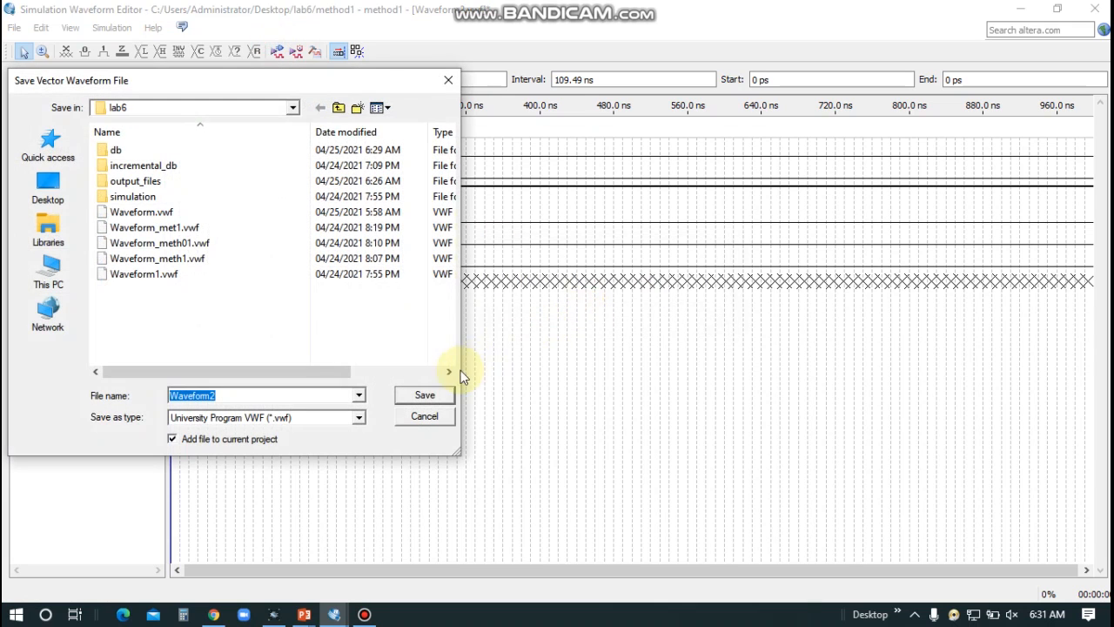
pyautogui.click(216, 395)
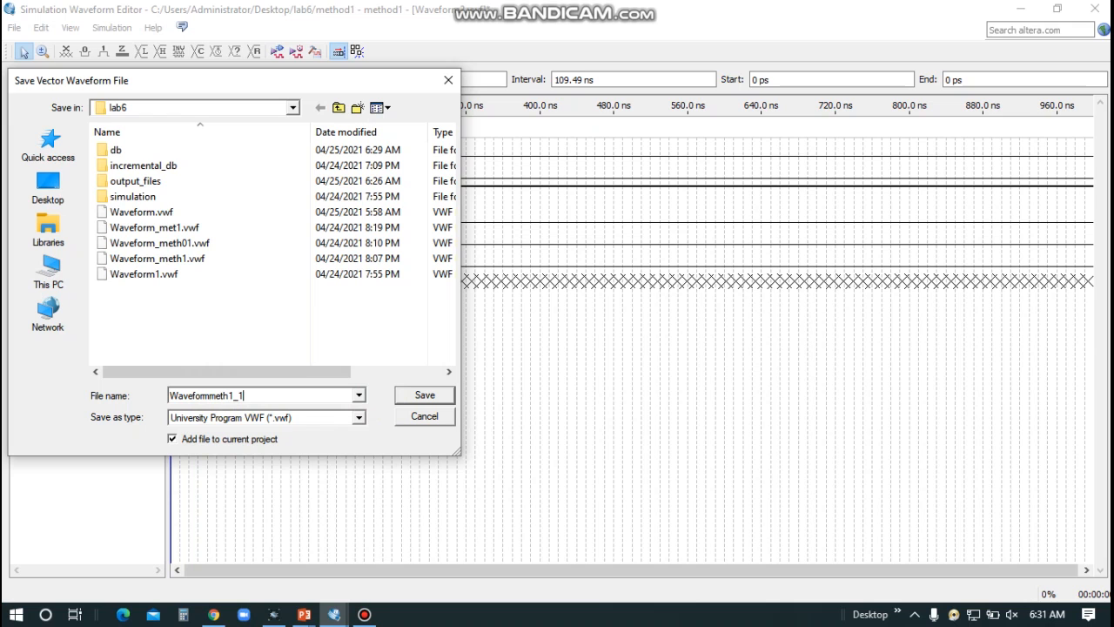
pyautogui.press('Return')
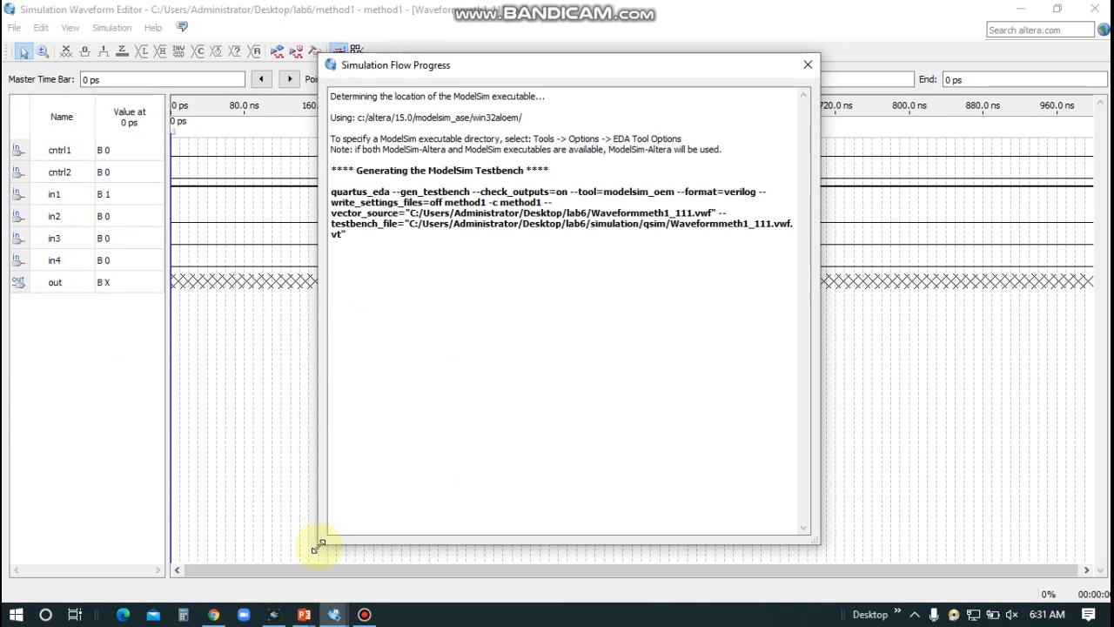
pyautogui.click(364, 615)
pyautogui.click(415, 47)
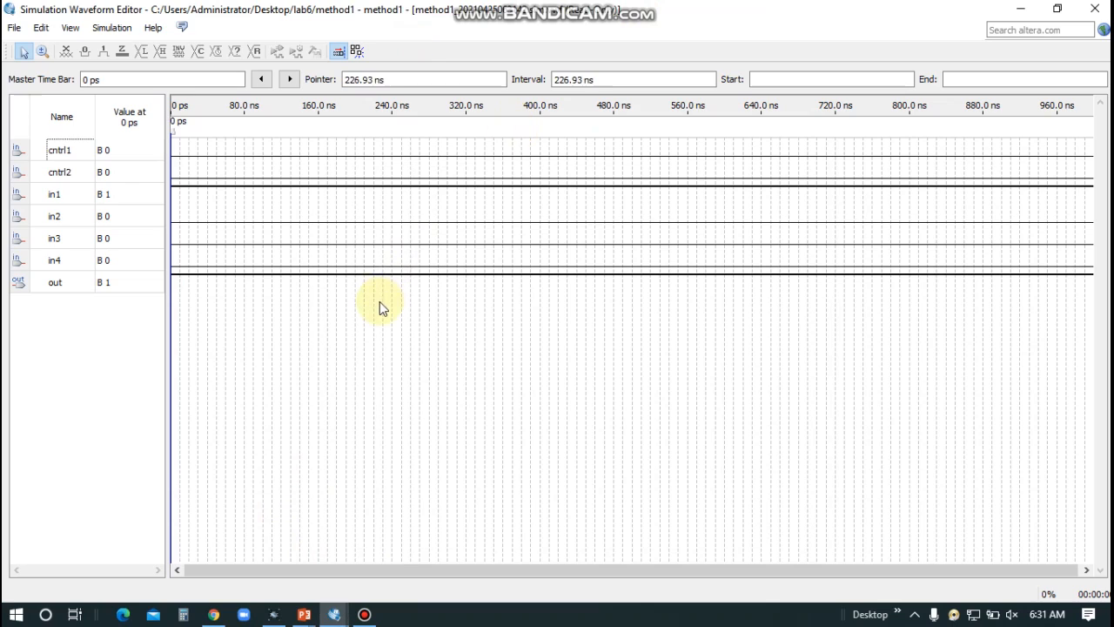
# Examine the in1, in2 and out values in the simulation result
pyautogui.click(109, 203)
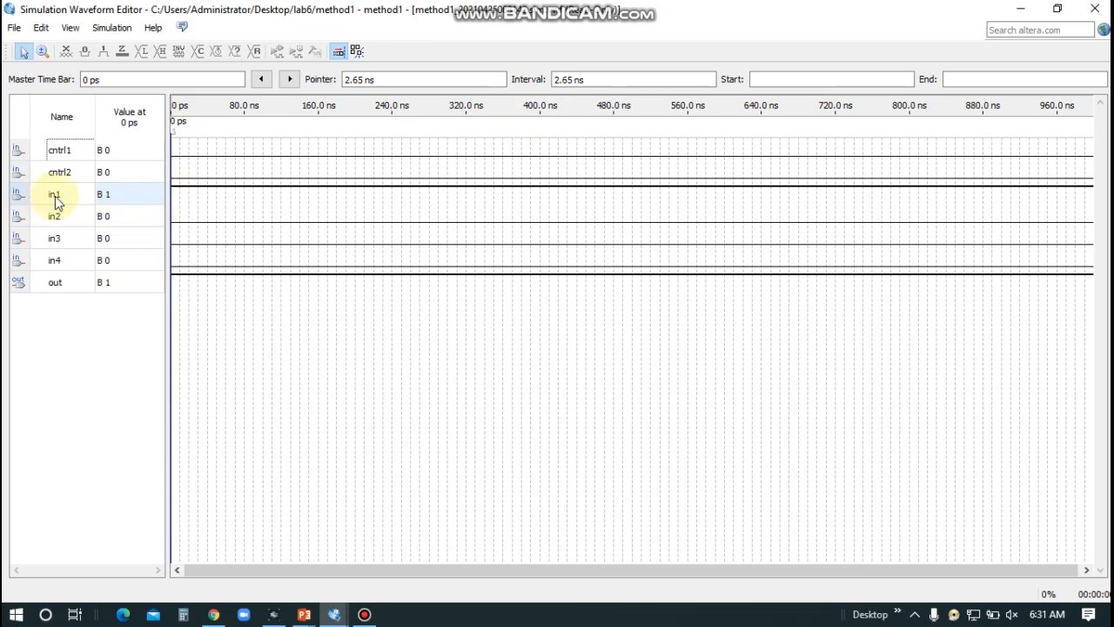
pyautogui.click(94, 216)
pyautogui.click(96, 282)
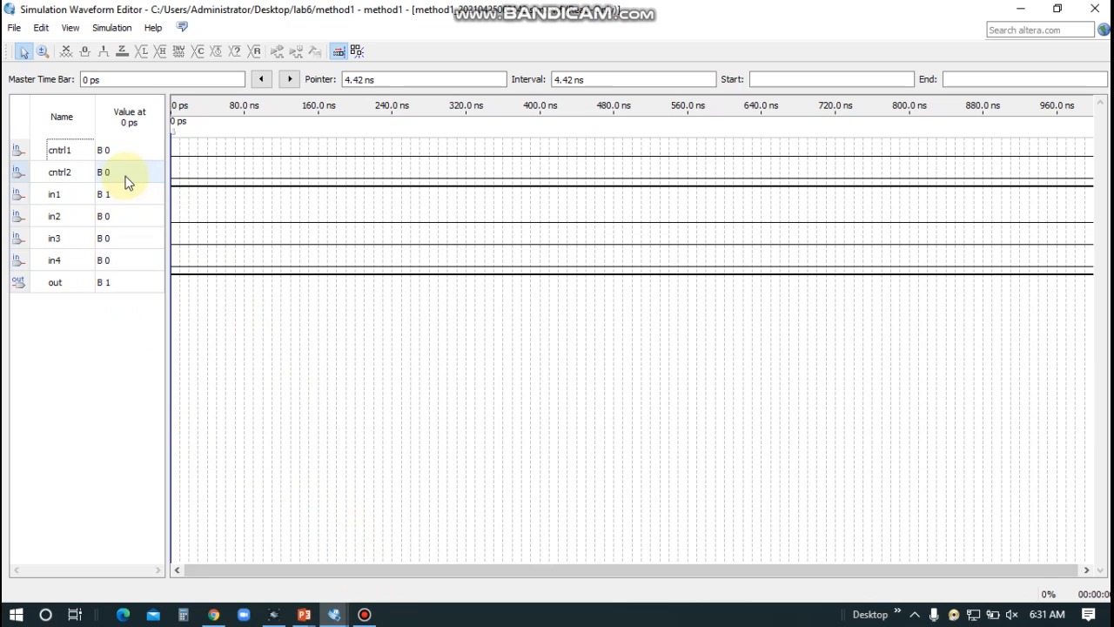
# Switch to the Quartus II main window and review the gate statements and the wire declaration in method1.v
pyautogui.moveTo(334, 607)
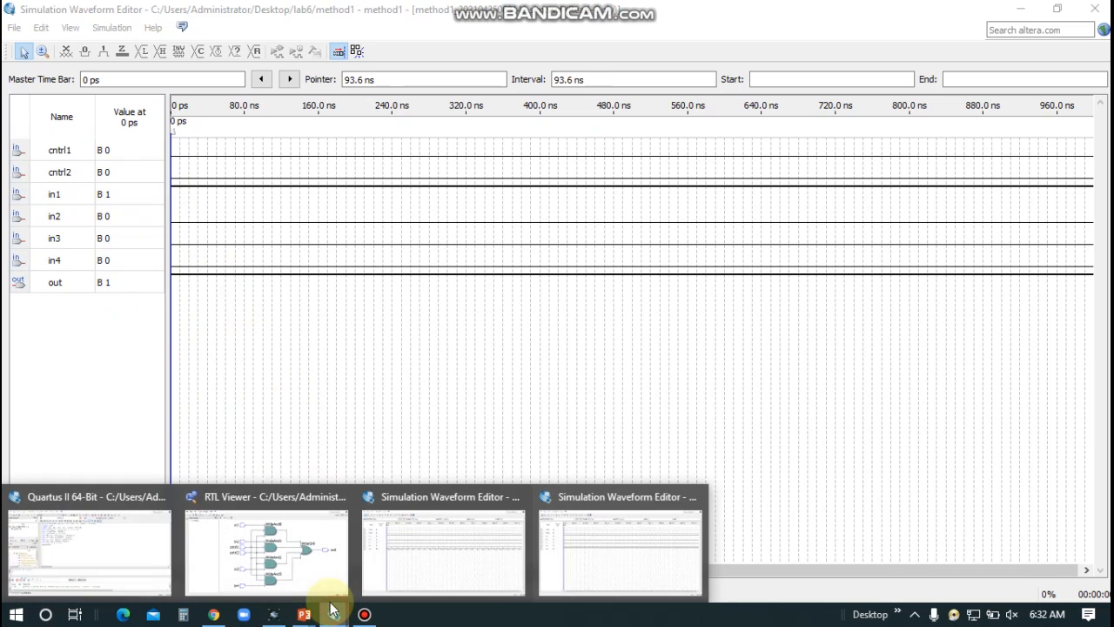
pyautogui.click(165, 535)
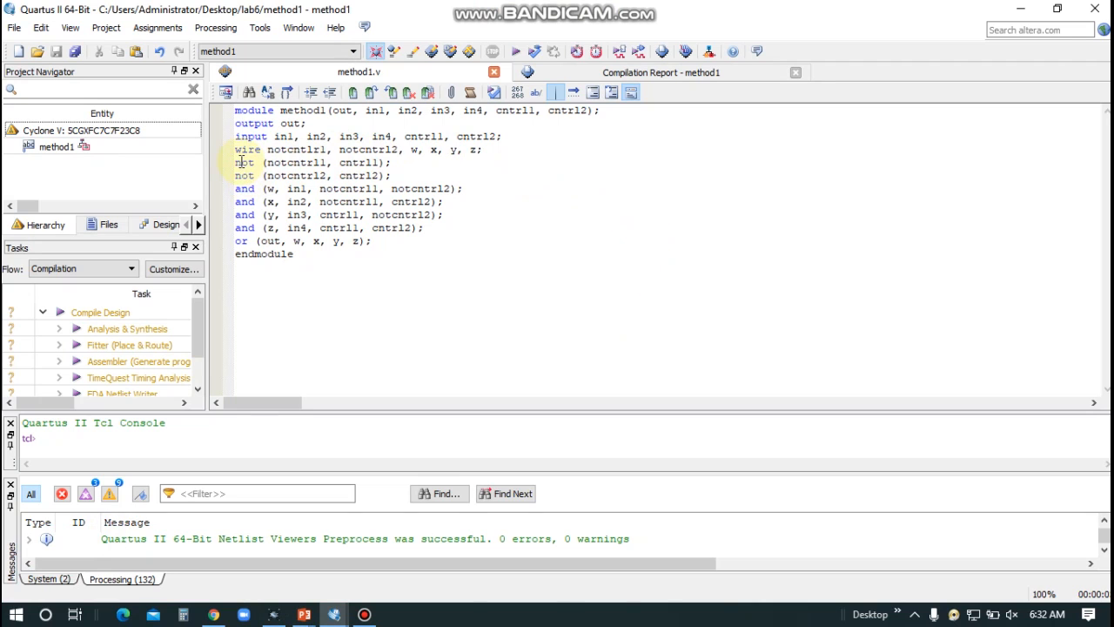
pyautogui.moveTo(237, 161); pyautogui.dragTo(378, 242)
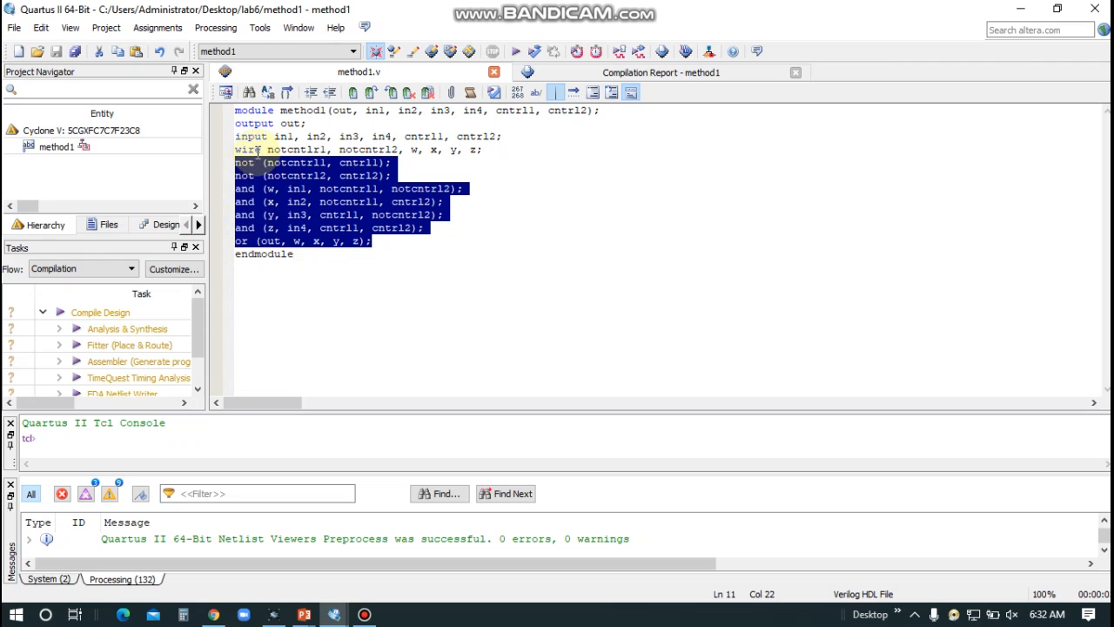
pyautogui.moveTo(236, 150); pyautogui.dragTo(484, 148)
pyautogui.click(490, 149)
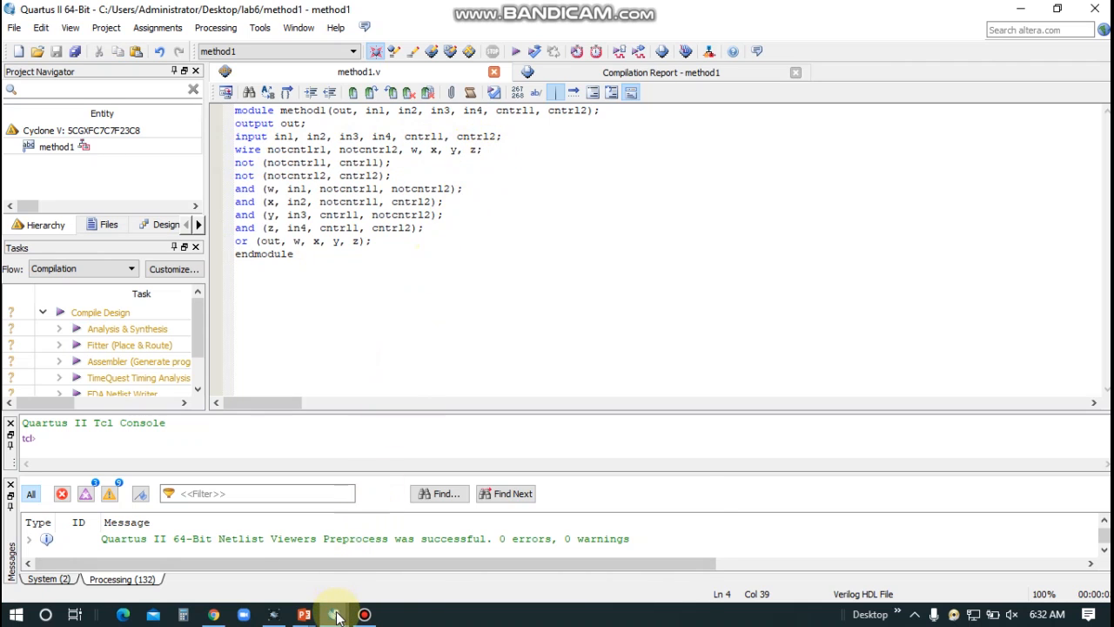
# Compare the simulation result with the multiplexer circuit in Proteus, ending back in the Simulation Waveform Editor result window
pyautogui.moveTo(339, 616)
pyautogui.click(546, 552)
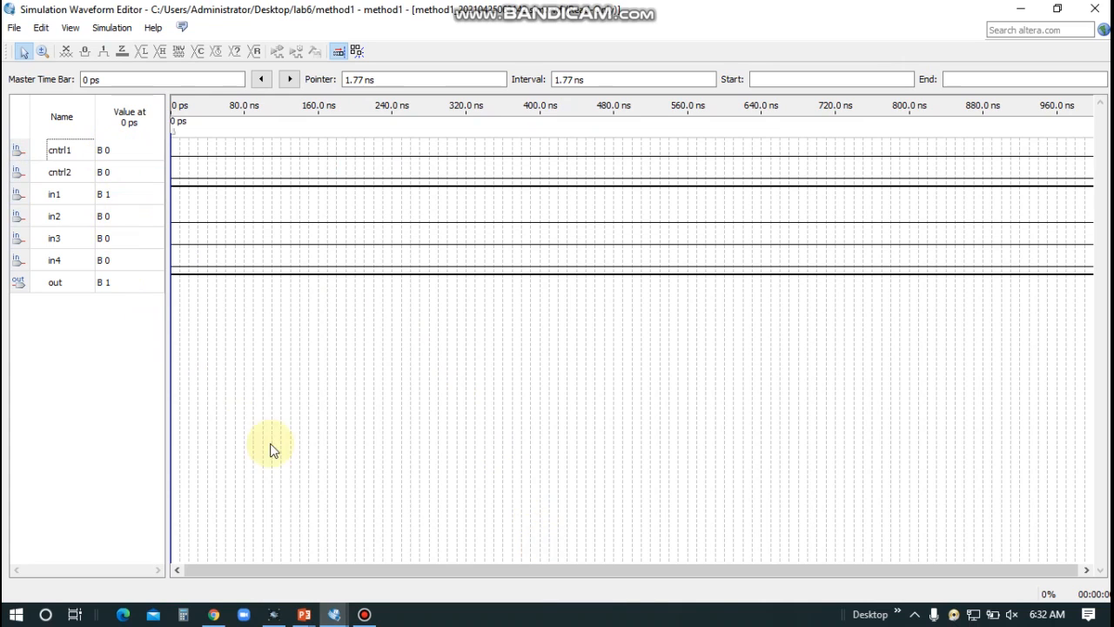
pyautogui.click(274, 615)
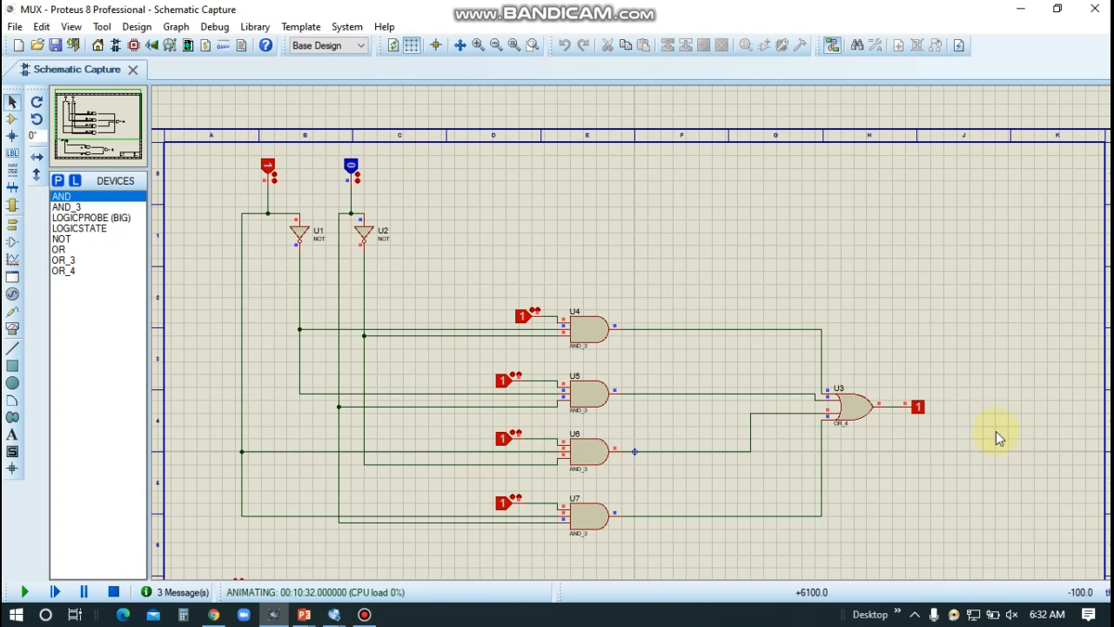
pyautogui.click(336, 612)
pyautogui.click(549, 544)
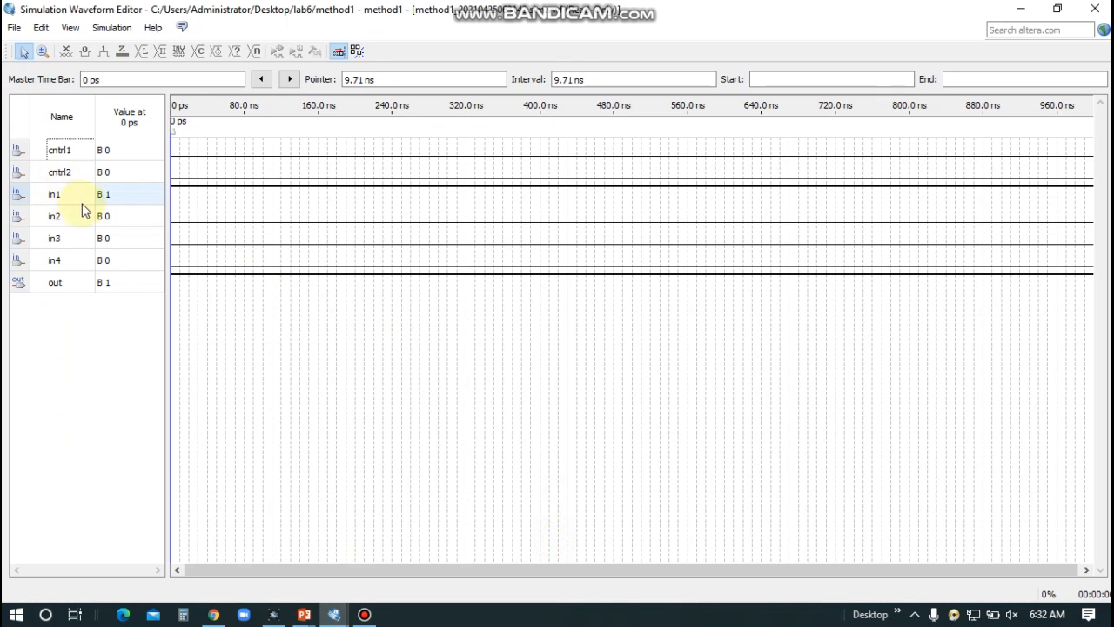
# Close the read-only simulation result and switch to the editable waveform file Waveformmeth1_111.vwf
pyautogui.click(103, 154)
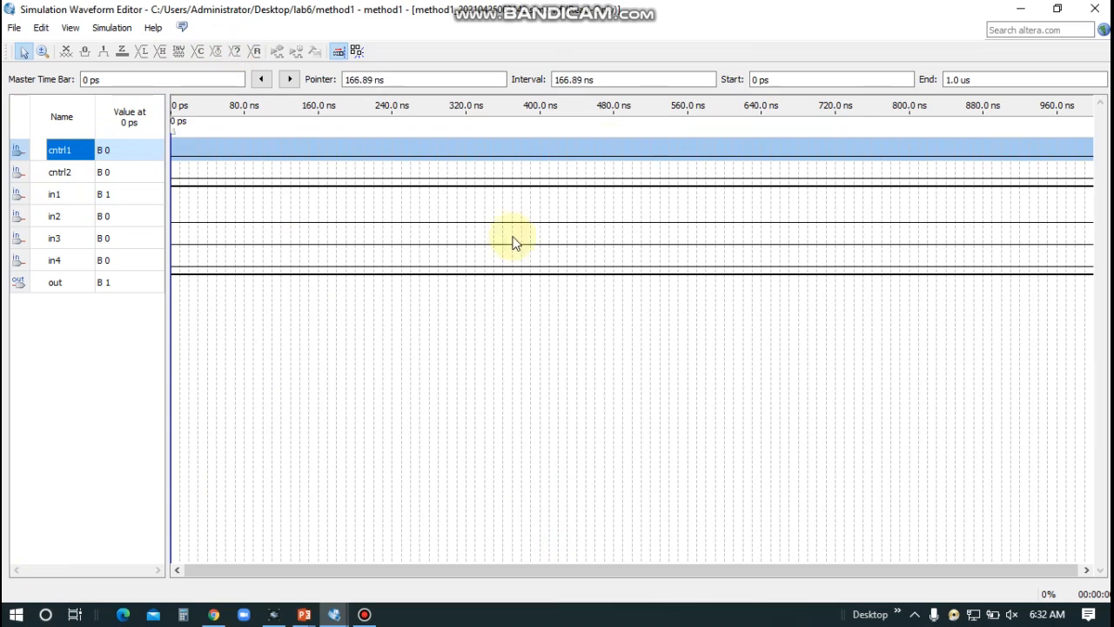
pyautogui.click(1094, 7)
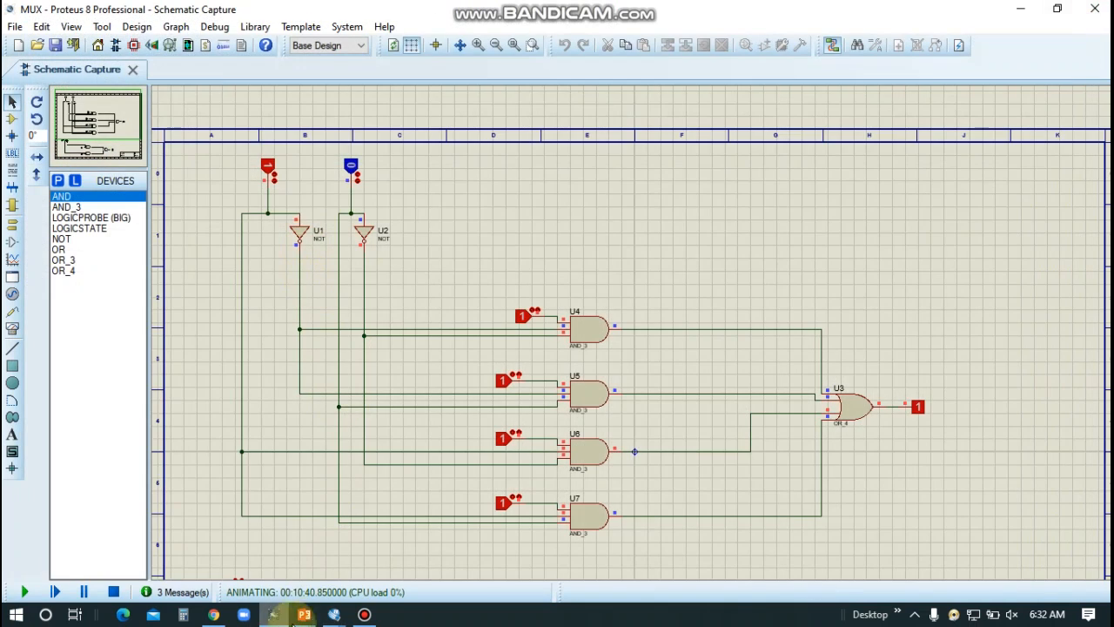
pyautogui.moveTo(332, 621)
pyautogui.click(401, 551)
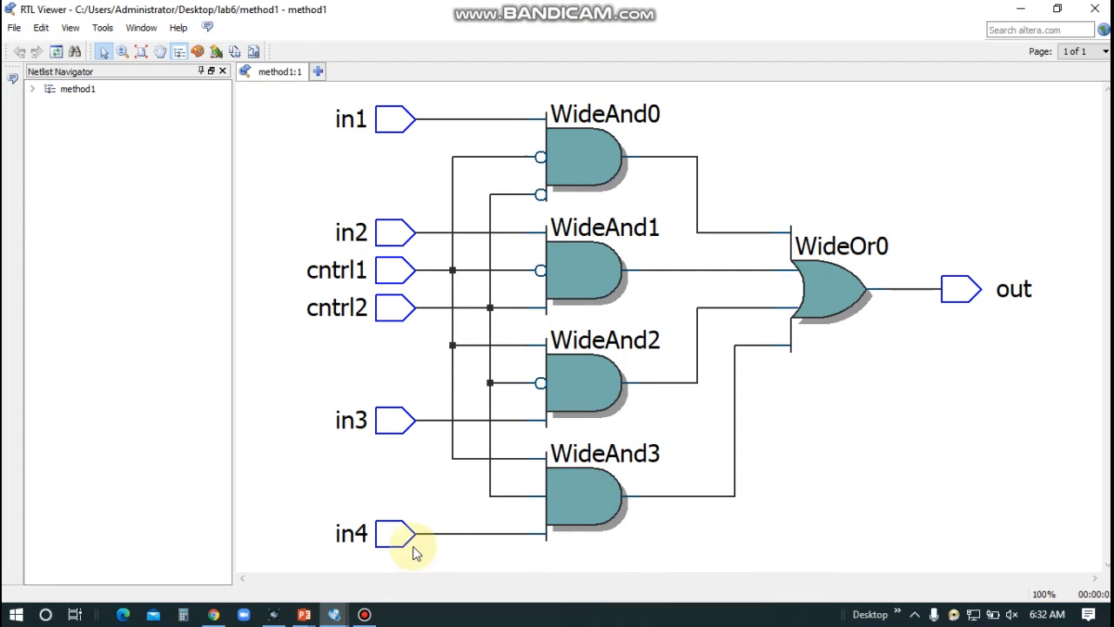
pyautogui.click(456, 542)
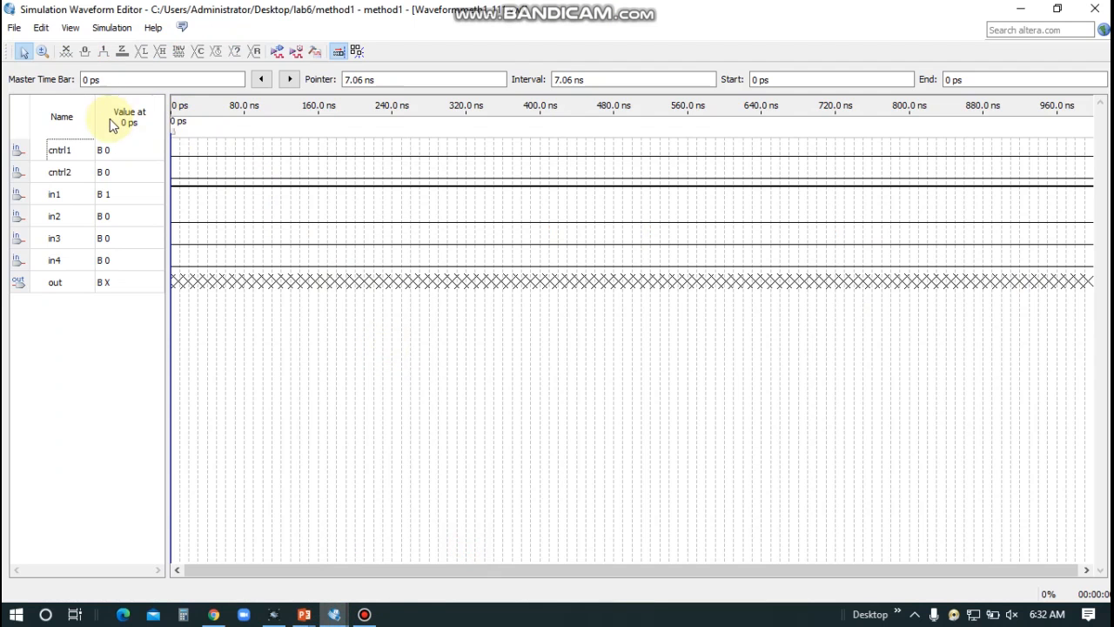
# Set the cntrl1 signal to binary 1 over its whole duration
pyautogui.click(237, 51)
pyautogui.click(567, 315)
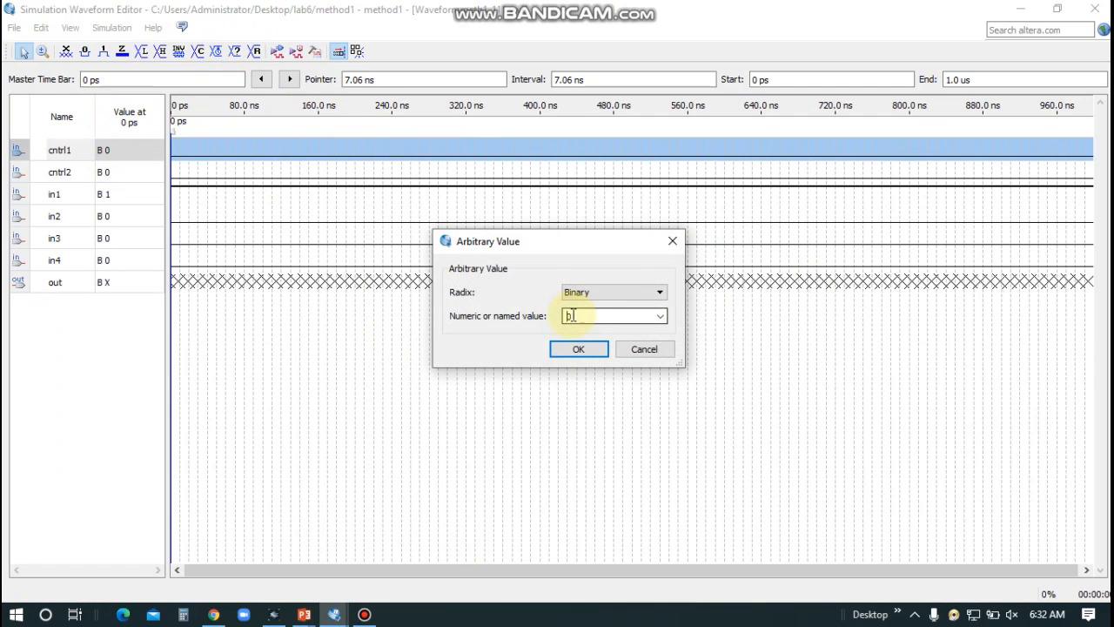
pyautogui.write('1')
pyautogui.press('Return')
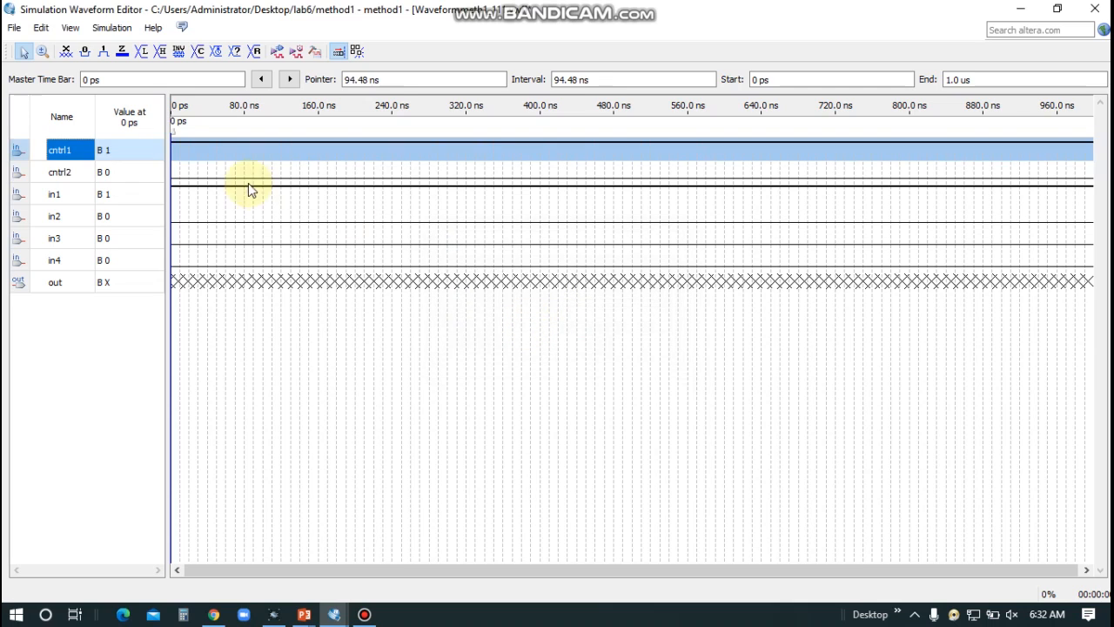
# Set the in1 signal to binary 0 over its whole duration
pyautogui.click(105, 192)
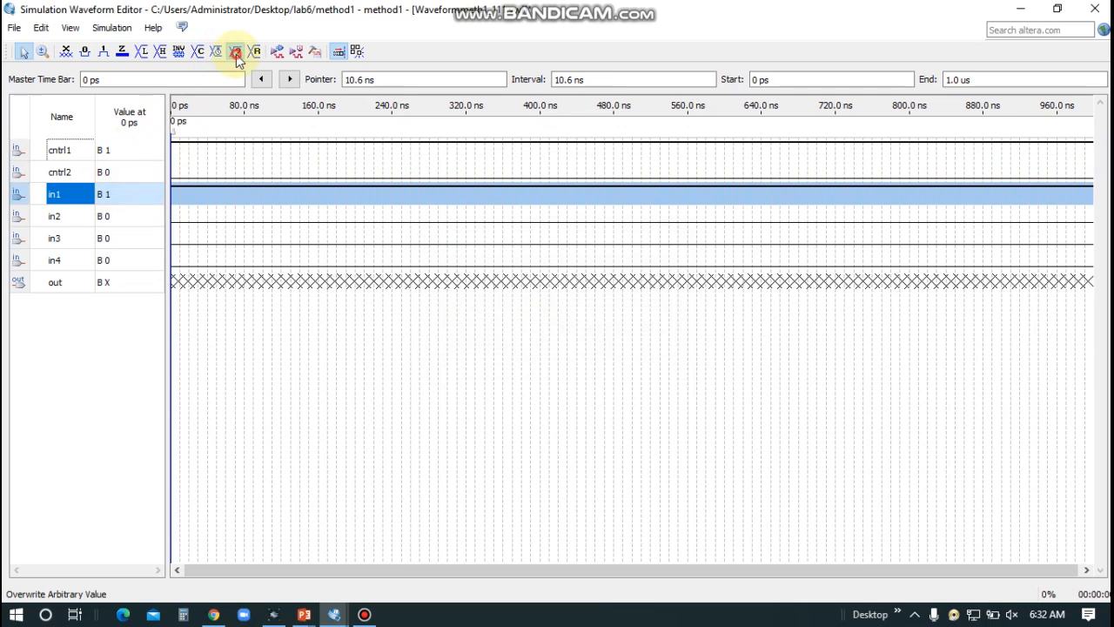
pyautogui.click(236, 52)
pyautogui.doubleClick(577, 316)
pyautogui.write('0')
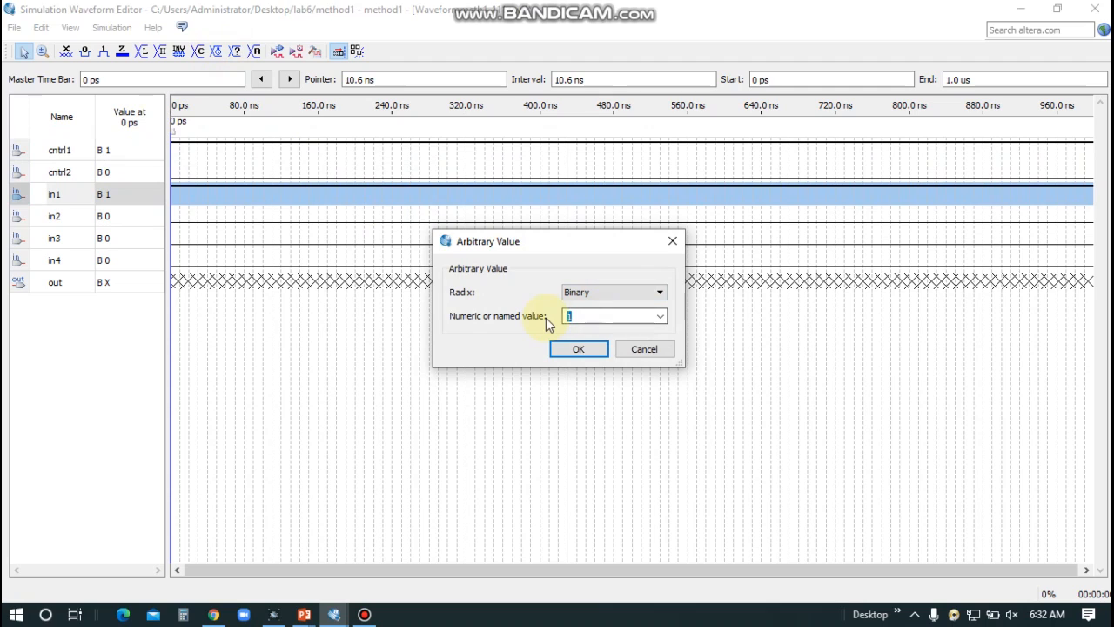
pyautogui.press('Return')
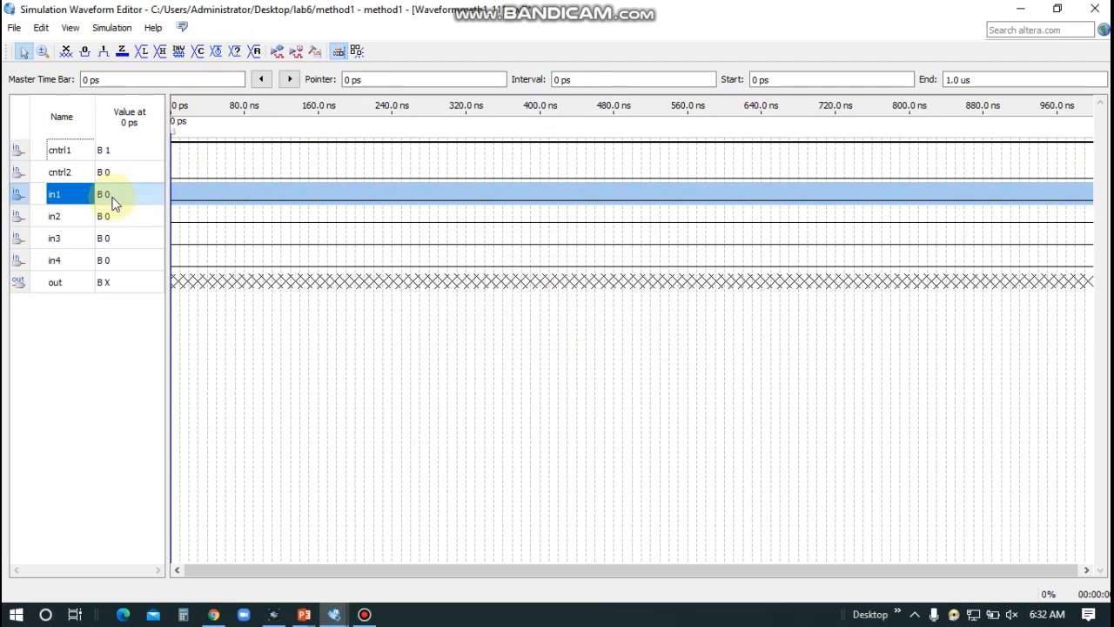
# Set the in3 signal to binary 1 over its whole duration
pyautogui.click(106, 240)
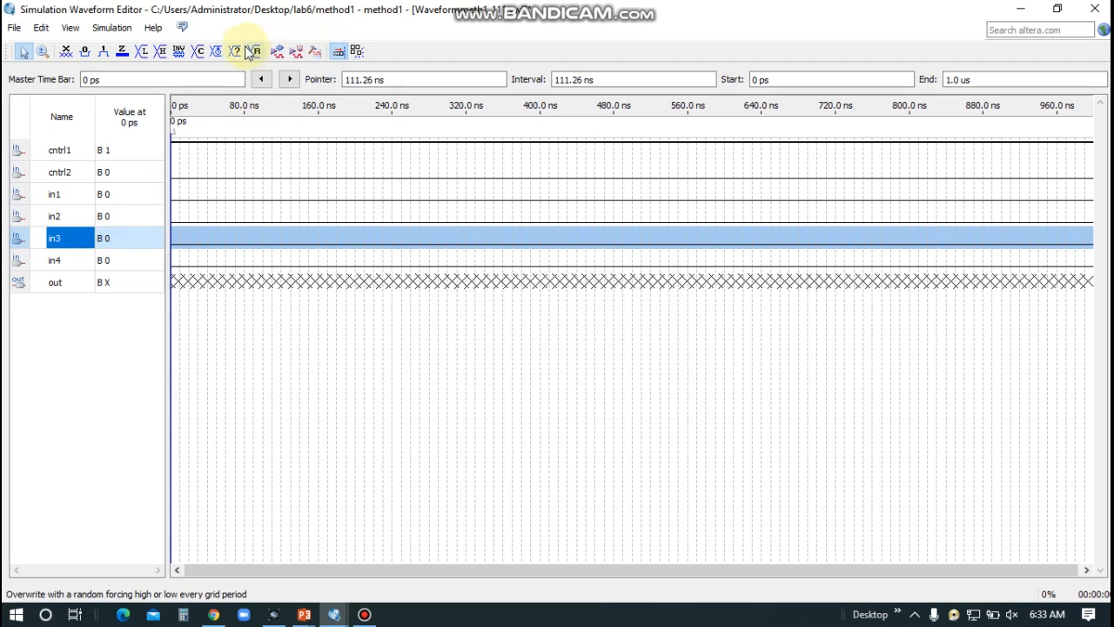
pyautogui.click(236, 51)
pyautogui.doubleClick(582, 315)
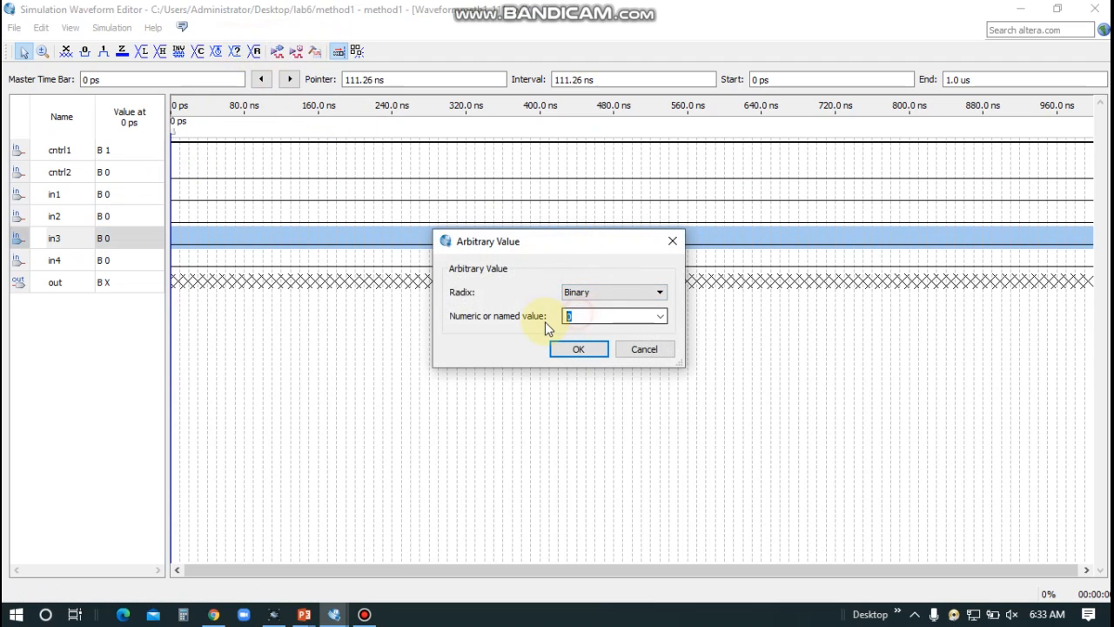
pyautogui.write('1')
pyautogui.press('Return')
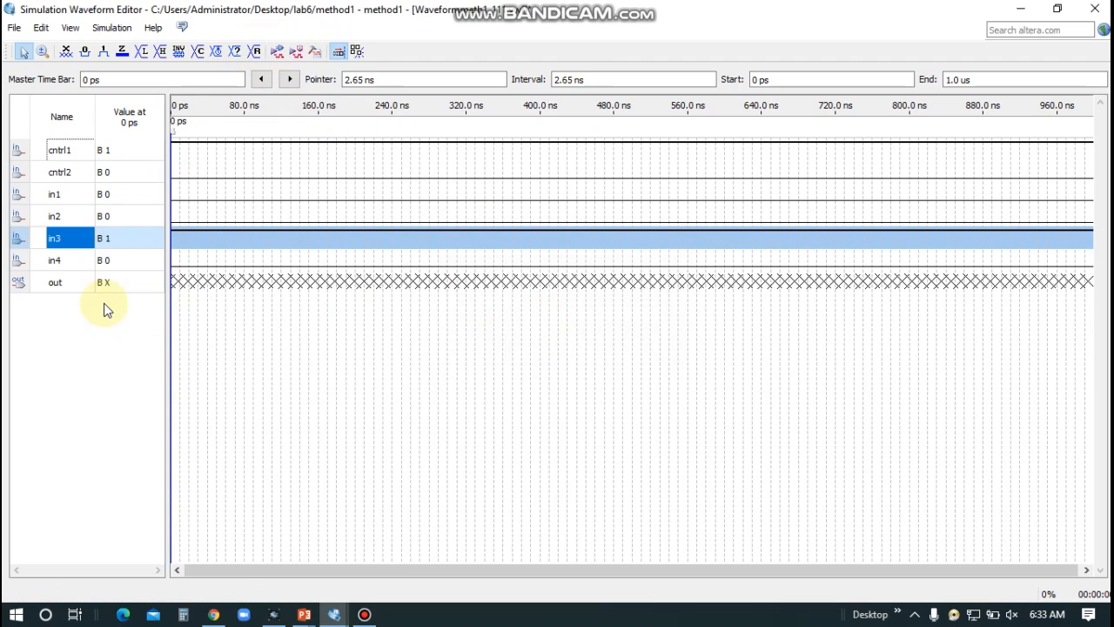
# Run the functional simulation, saving the changes to Waveformmeth1_111.vwf, and check the out and in3 values in the result
pyautogui.click(278, 53)
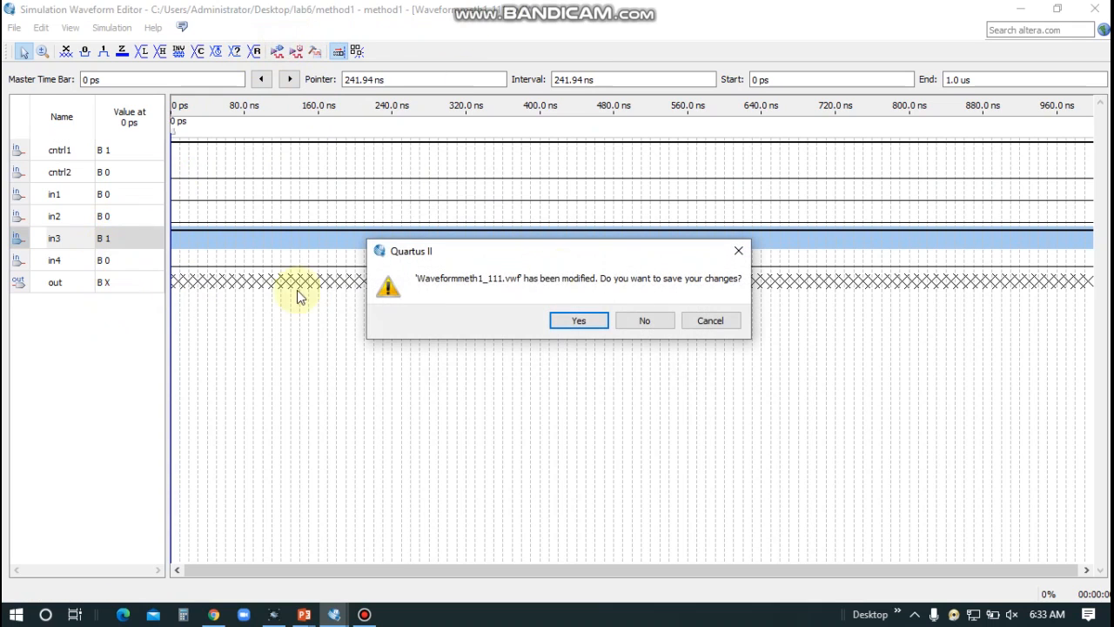
pyautogui.click(574, 319)
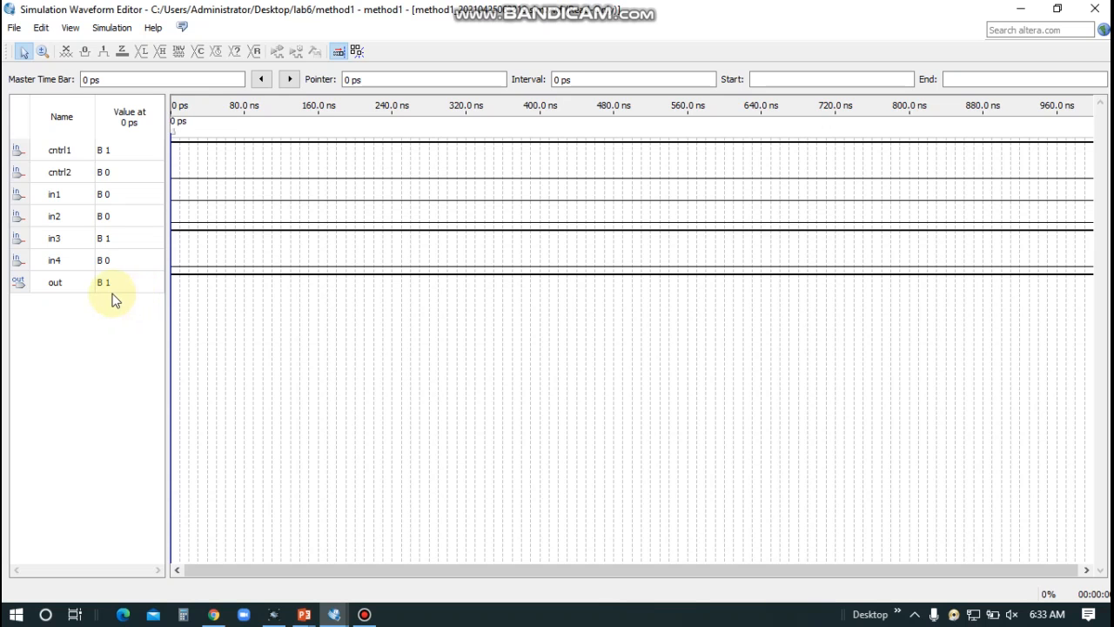
pyautogui.click(102, 287)
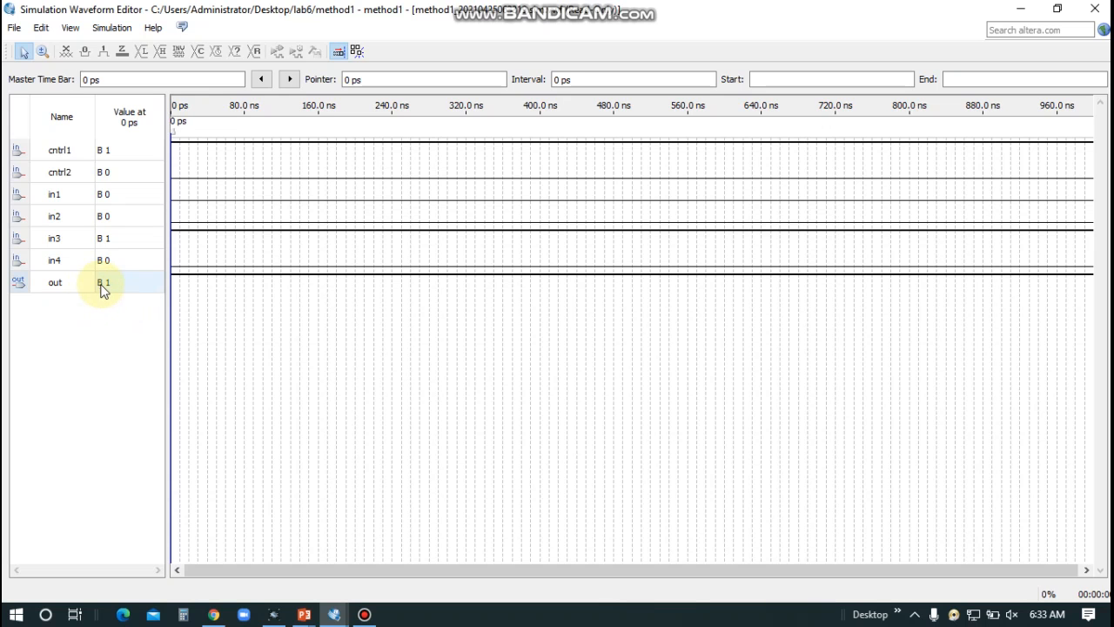
pyautogui.click(110, 237)
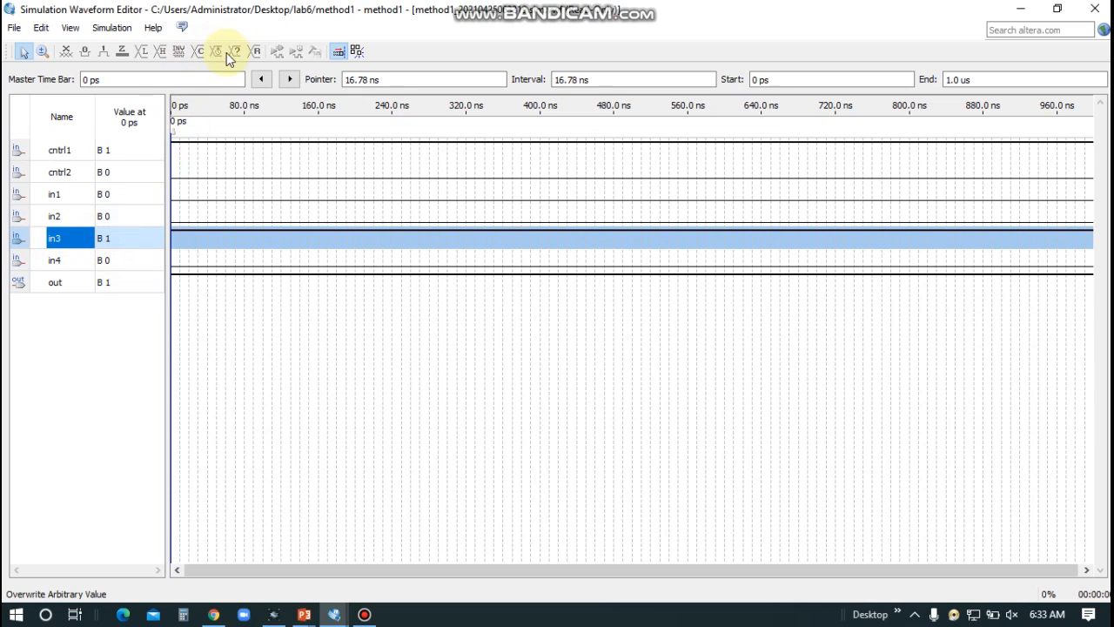
# Close the simulation result and set the in3 signal to binary 0 in the editable waveform
pyautogui.click(1096, 8)
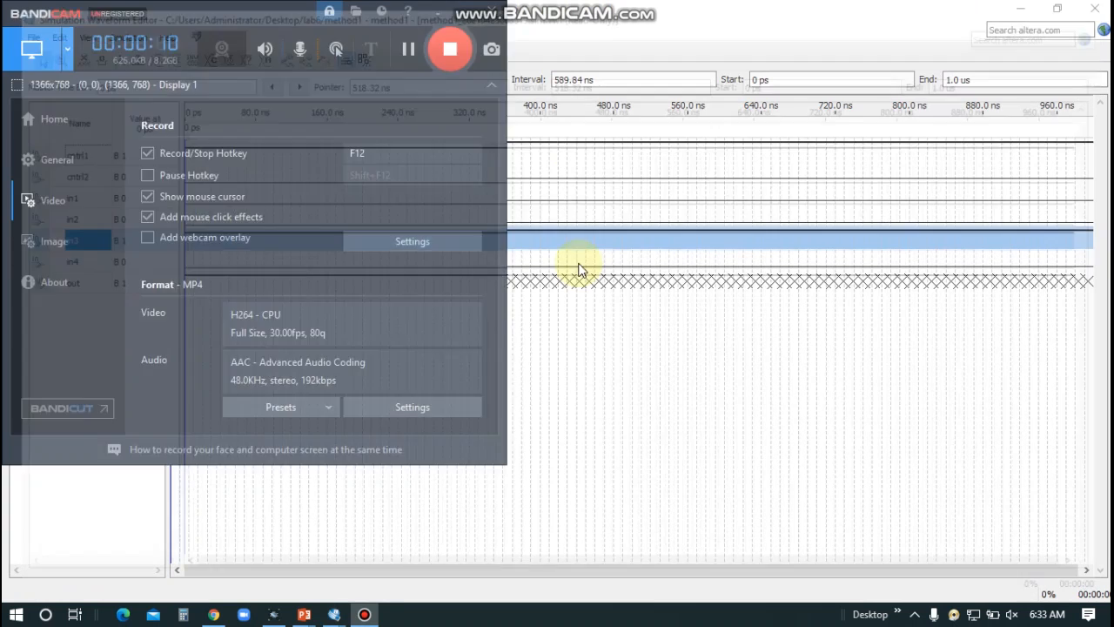
pyautogui.moveTo(334, 614)
pyautogui.click(478, 547)
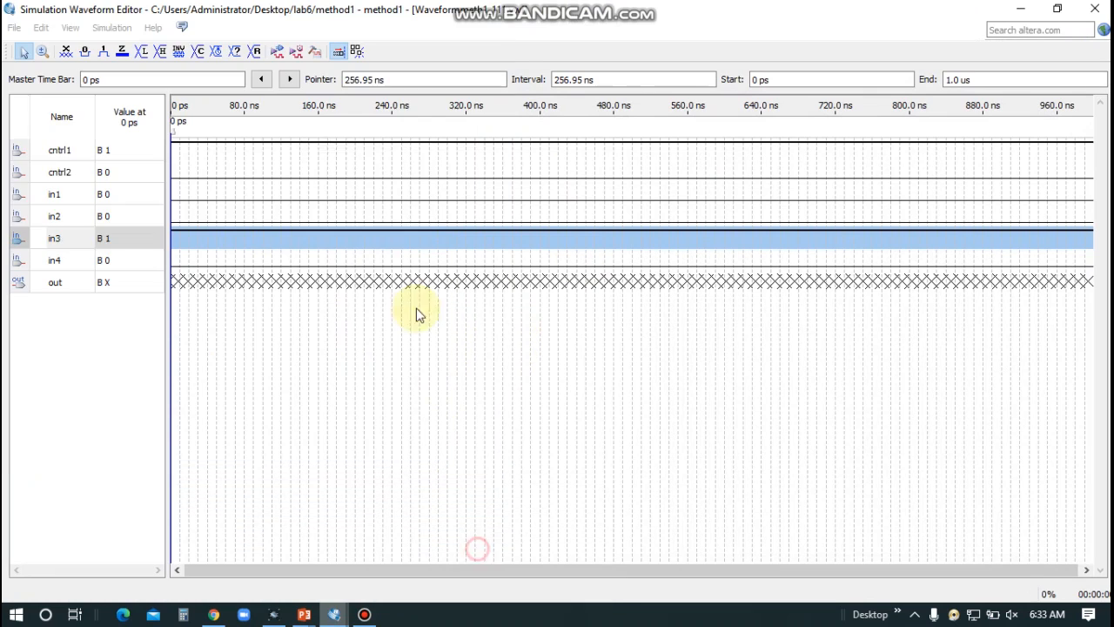
pyautogui.click(235, 51)
pyautogui.doubleClick(575, 316)
pyautogui.write('0')
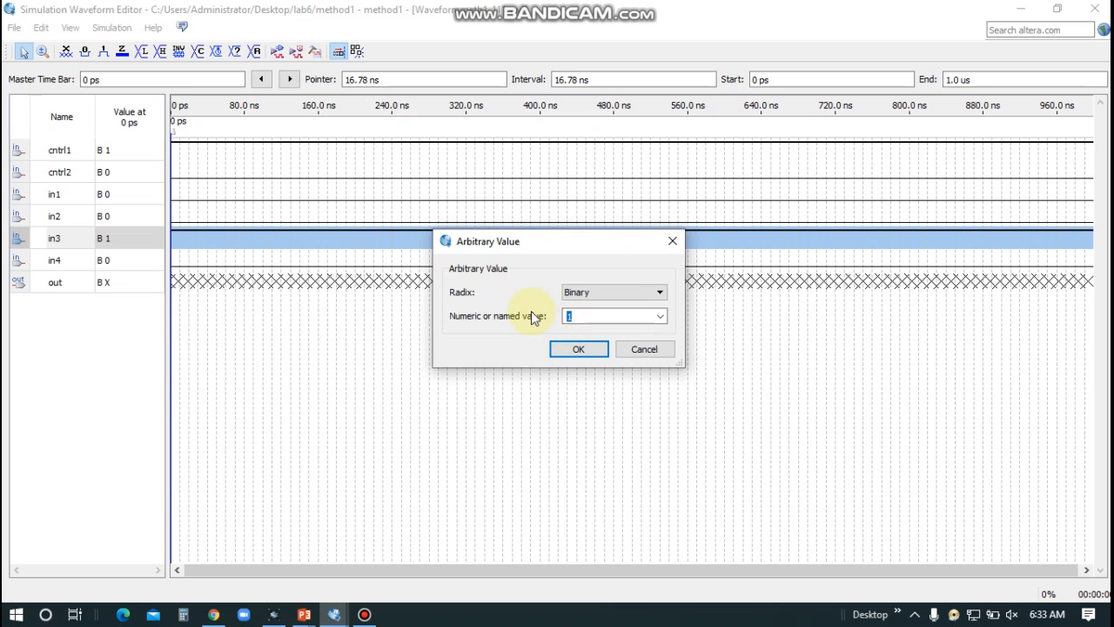
pyautogui.press('Return')
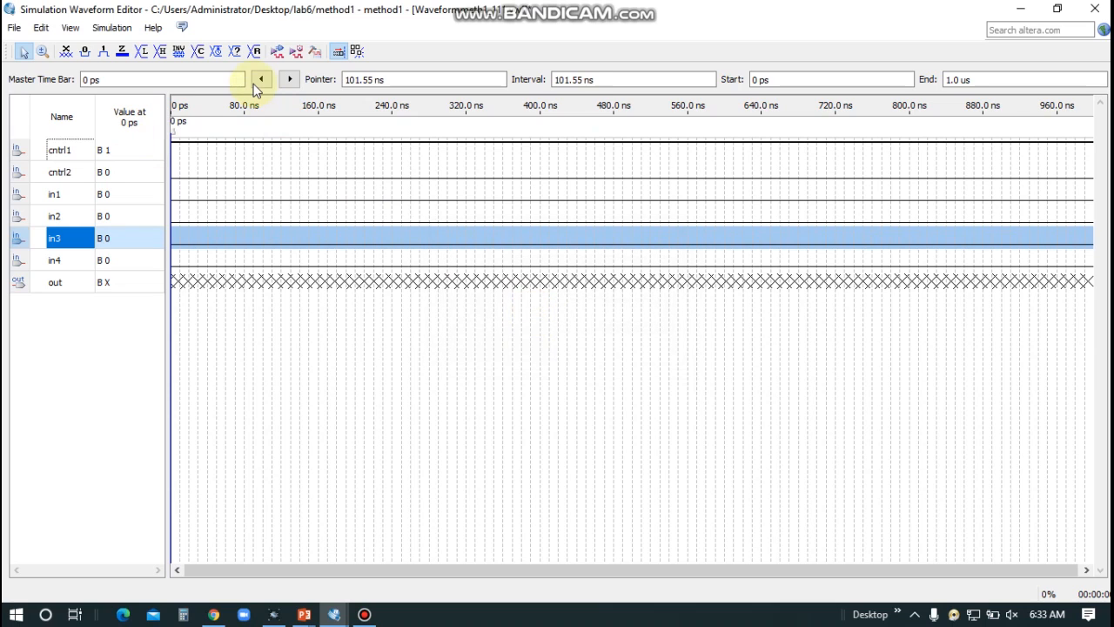
# Set the in2 signal to binary 1 over its whole duration
pyautogui.click(132, 148)
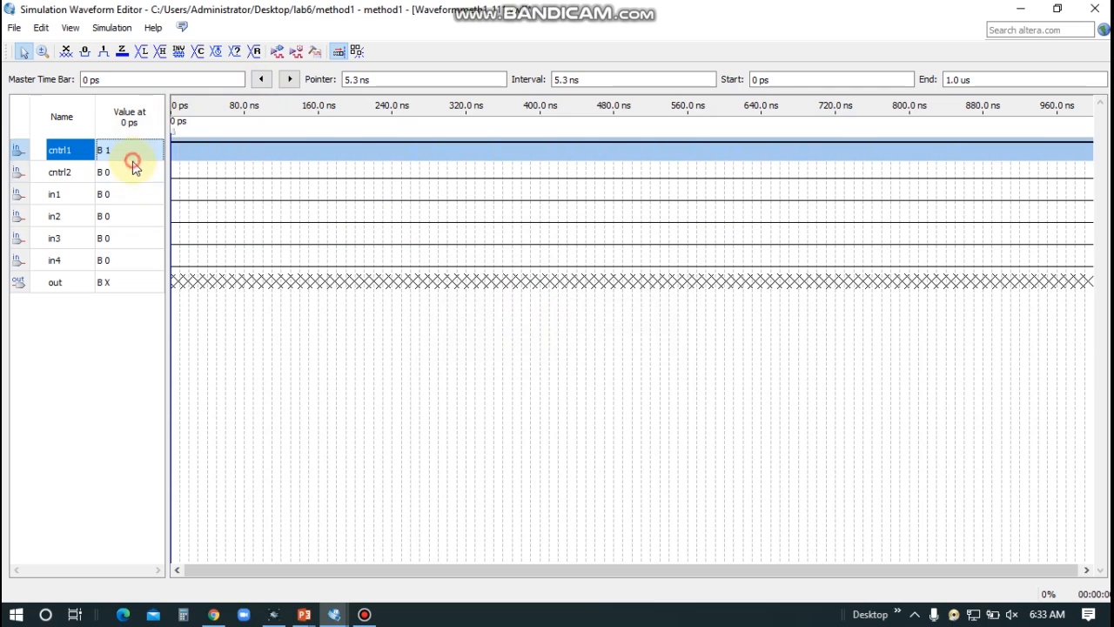
pyautogui.click(132, 218)
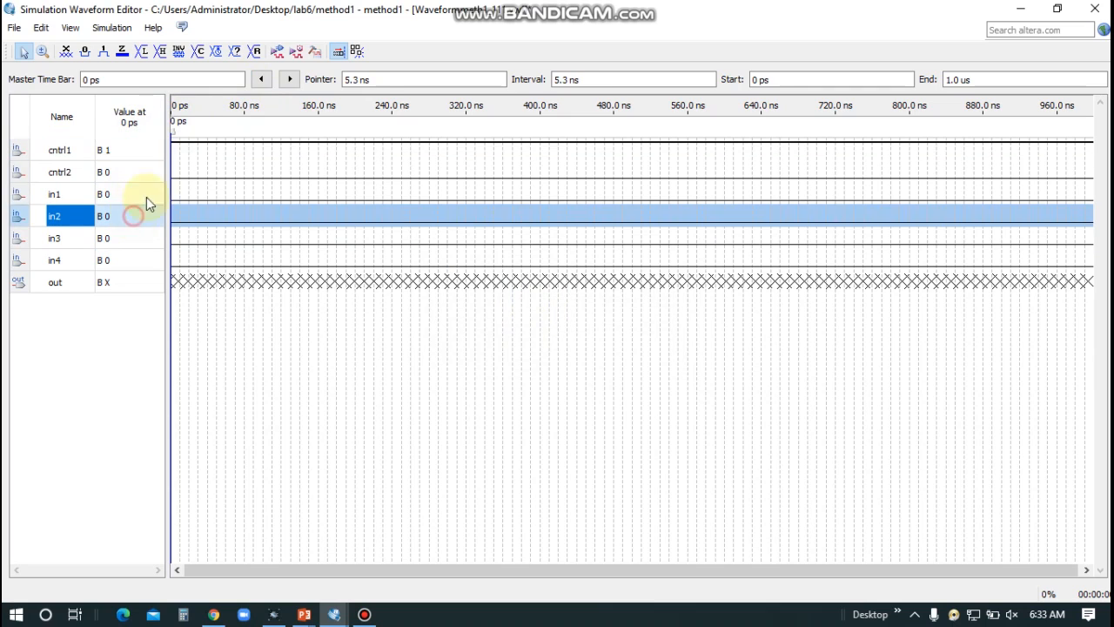
pyautogui.click(235, 51)
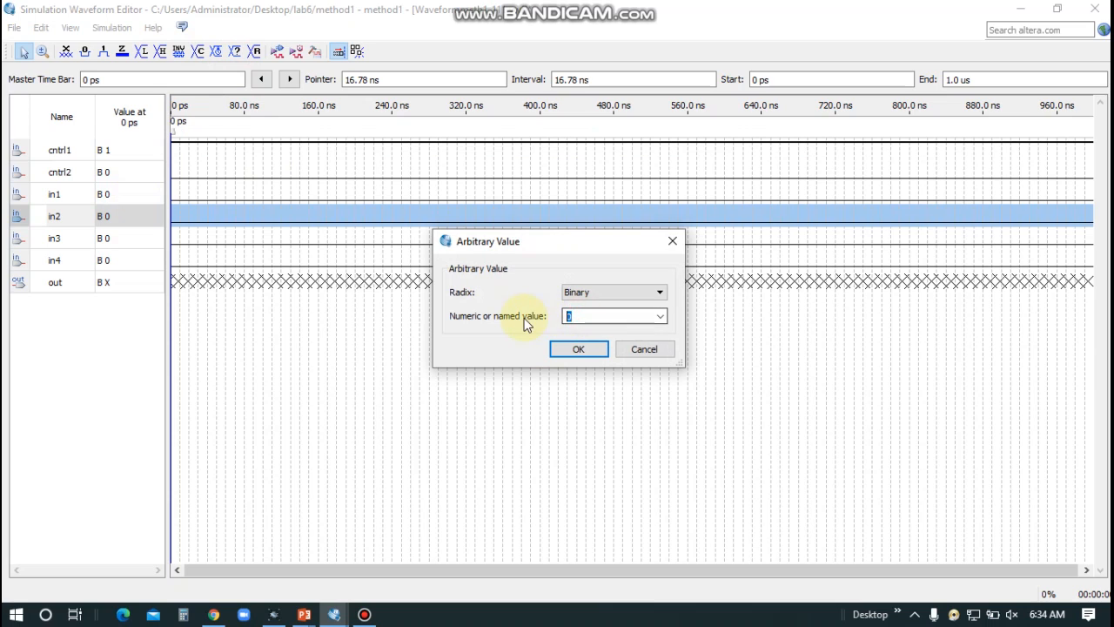
pyautogui.write('1')
pyautogui.press('Return')
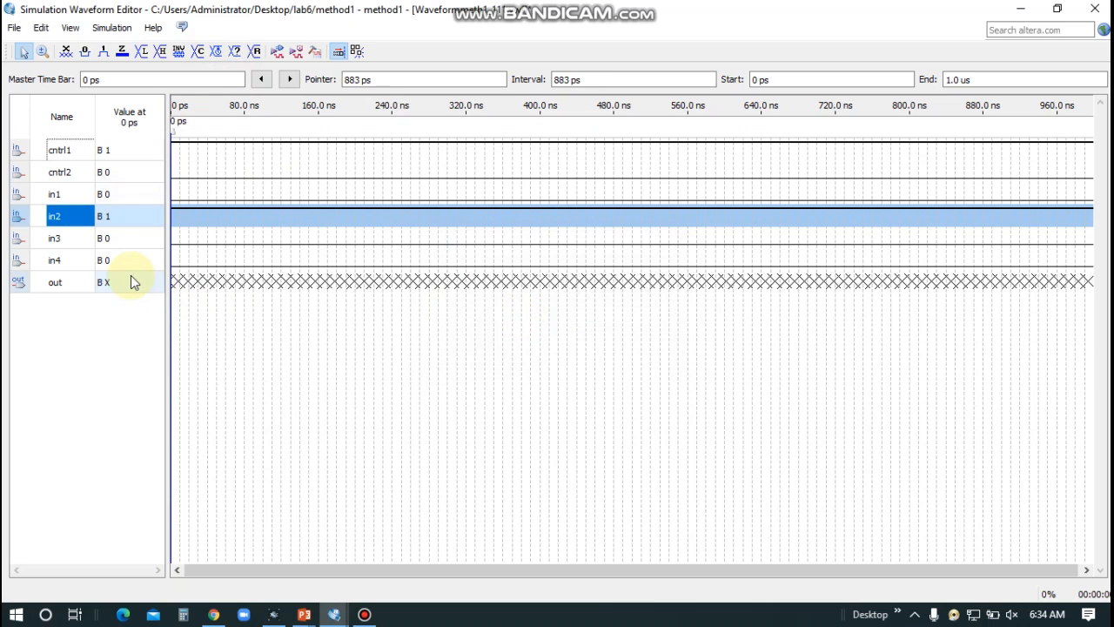
# Run the functional simulation on the in2 test case, saving the changes to Waveformmeth1_111.vwf
pyautogui.click(277, 51)
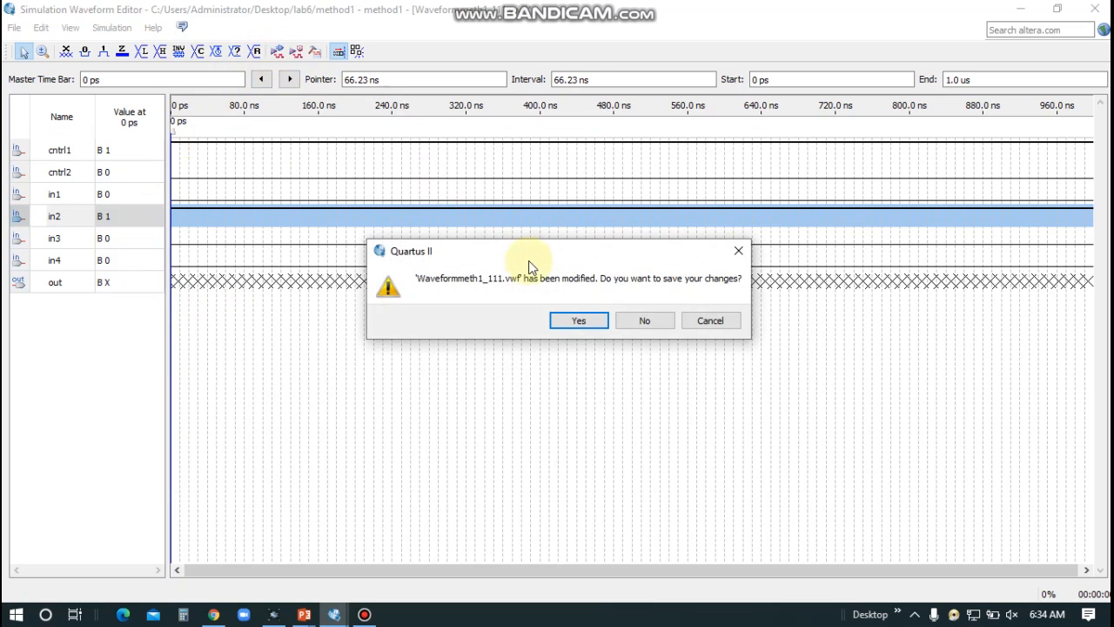
pyautogui.click(570, 319)
pyautogui.click(66, 383)
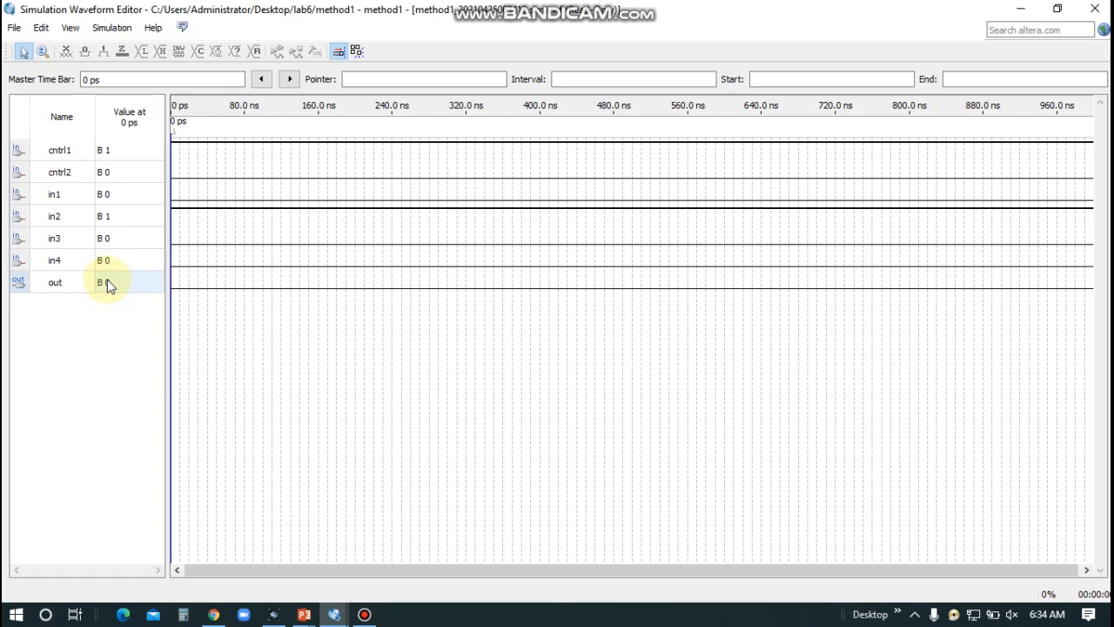
# Switch to Proteus to check the multiplexer circuit against the in2 test case, and return to the simulation result
pyautogui.click(269, 612)
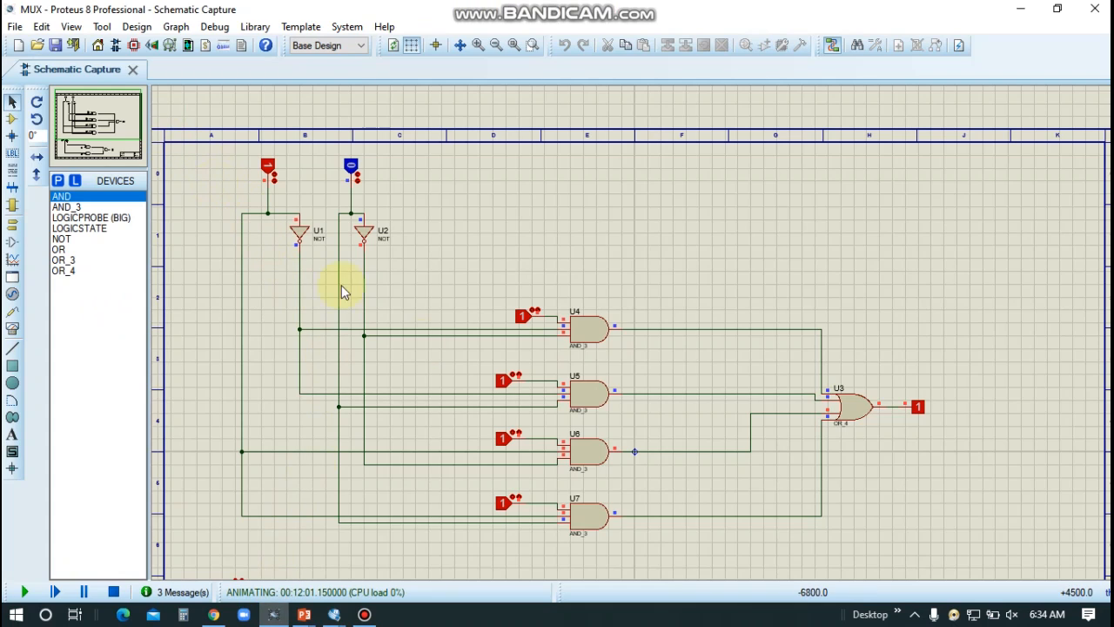
pyautogui.moveTo(334, 614)
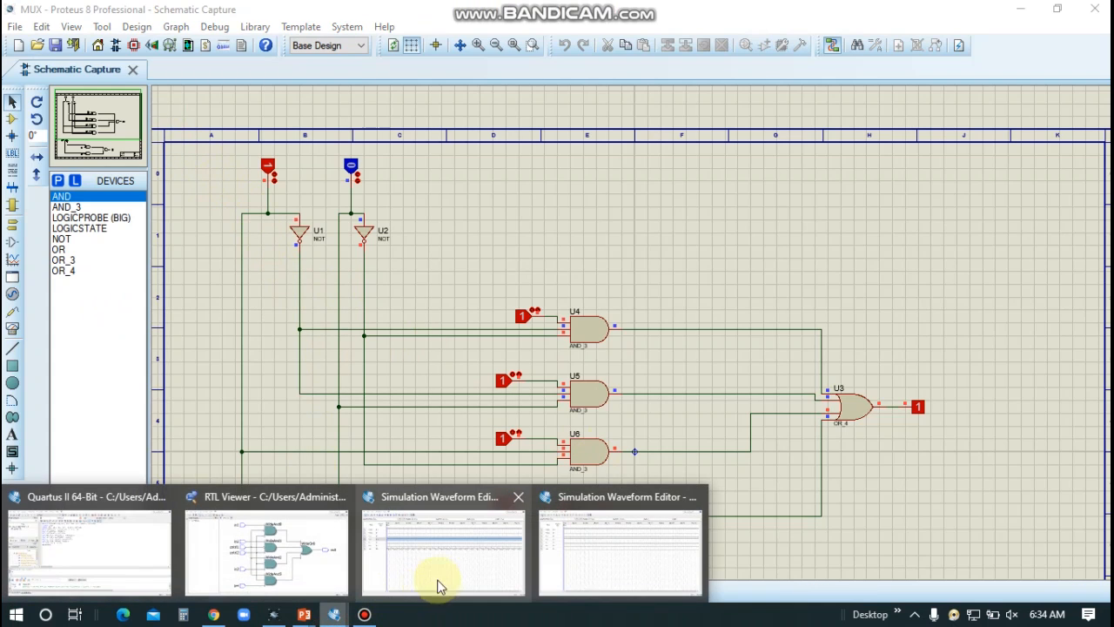
pyautogui.click(550, 572)
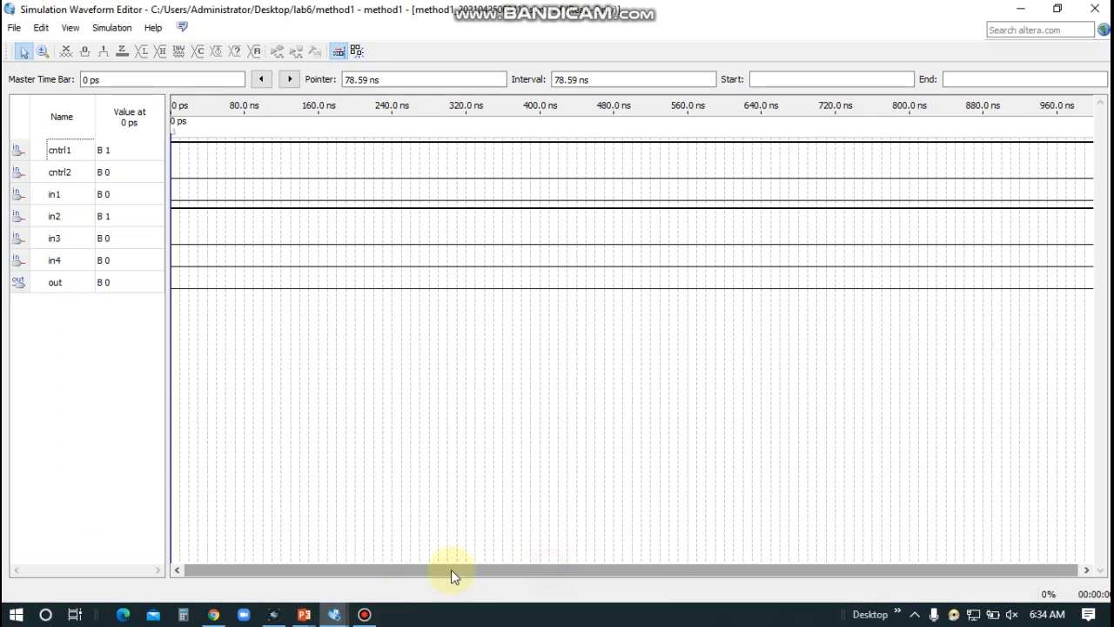
pyautogui.click(365, 614)
pyautogui.click(645, 19)
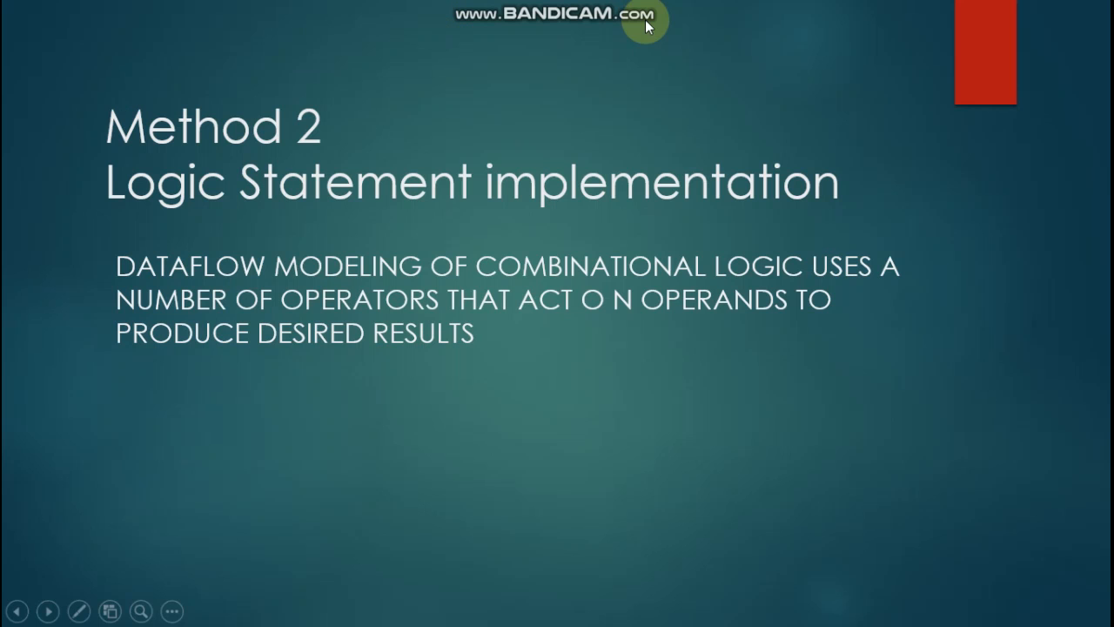